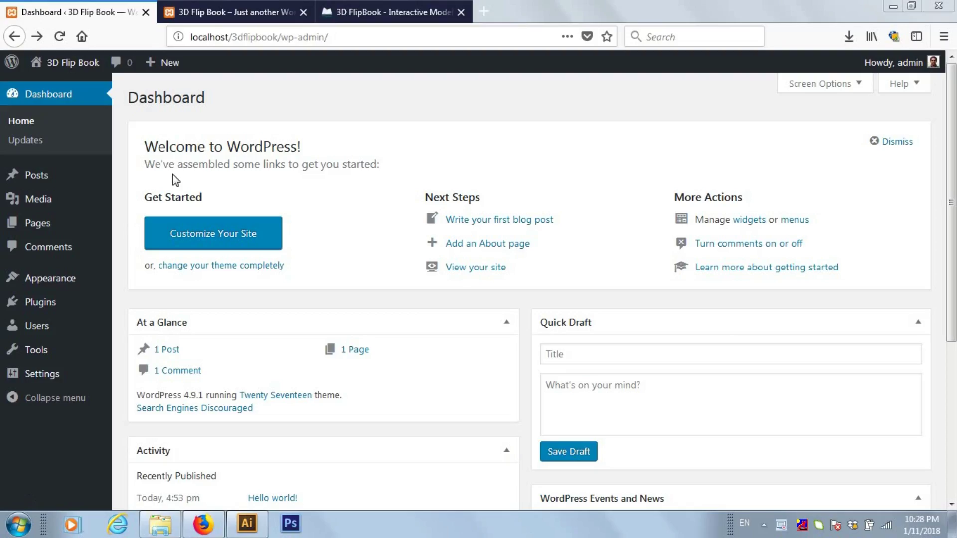
Check the demo download versions offered on the 3D FlipBook website and view the local site's front page.
left_click(381, 12)
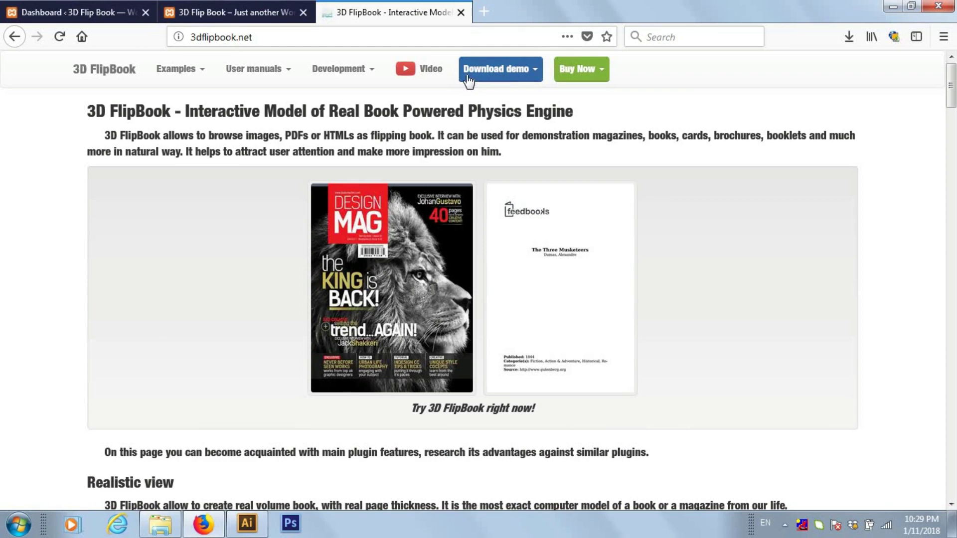
left_click(536, 75)
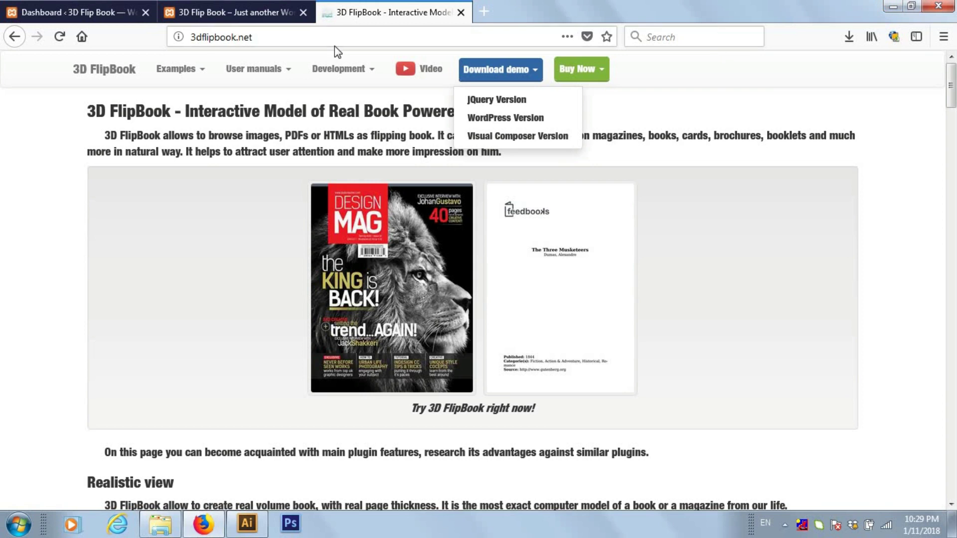
left_click(213, 15)
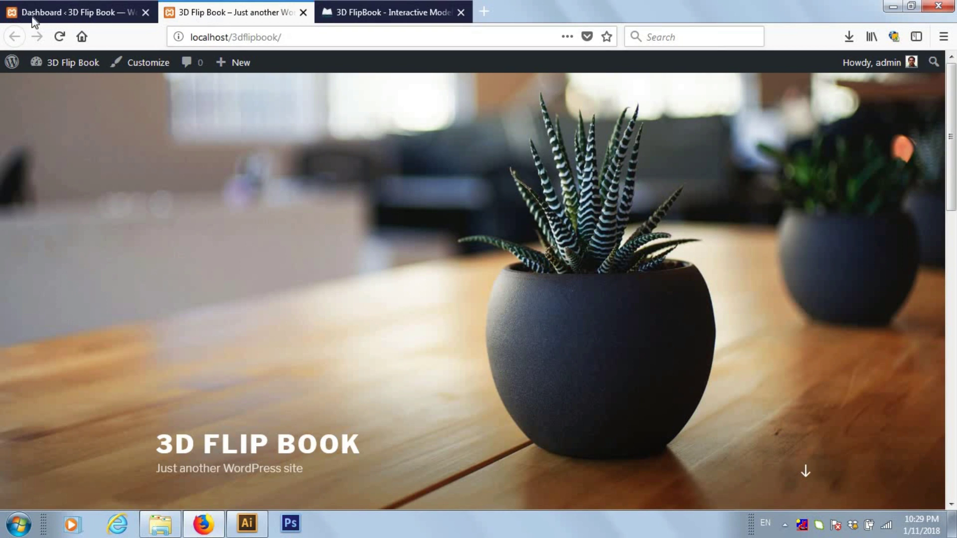
left_click(55, 14)
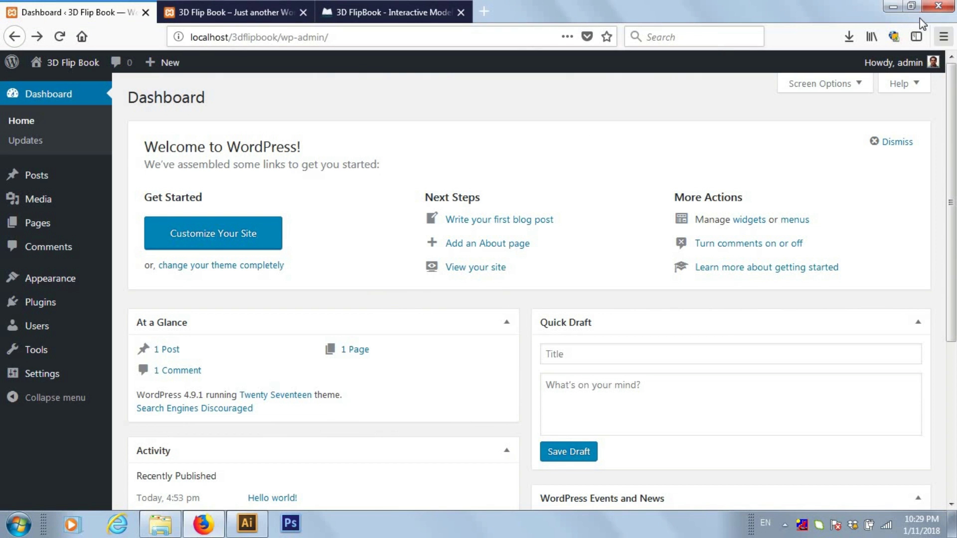
Locate interactive-3d-flipbook-powered-physics-engine.zip on the desktop and return to the WordPress dashboard.
left_click(893, 6)
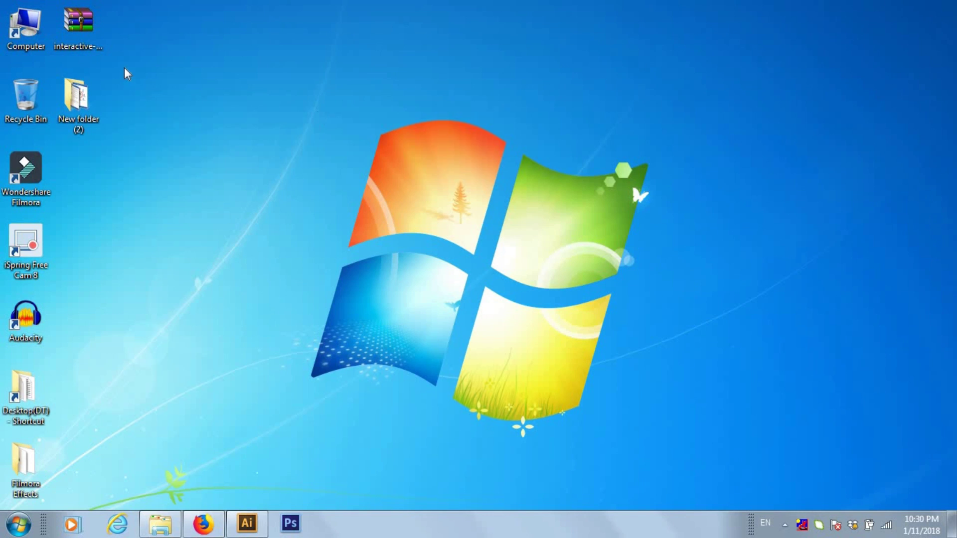
left_click(92, 24)
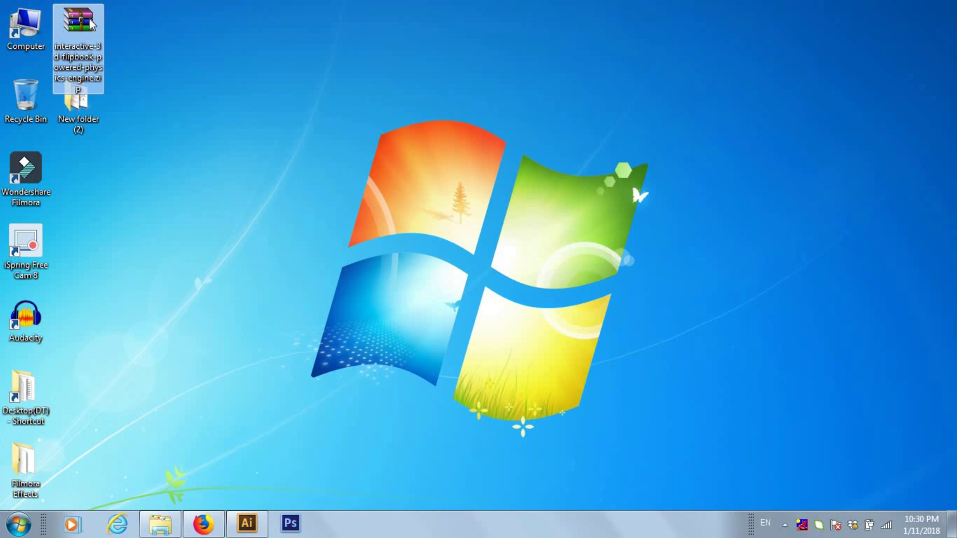
left_click(249, 122)
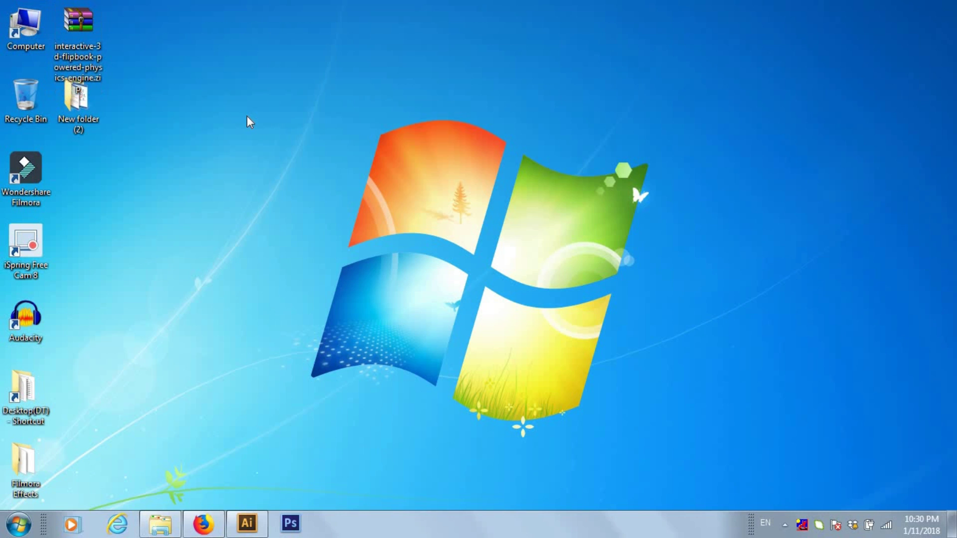
left_click(204, 529)
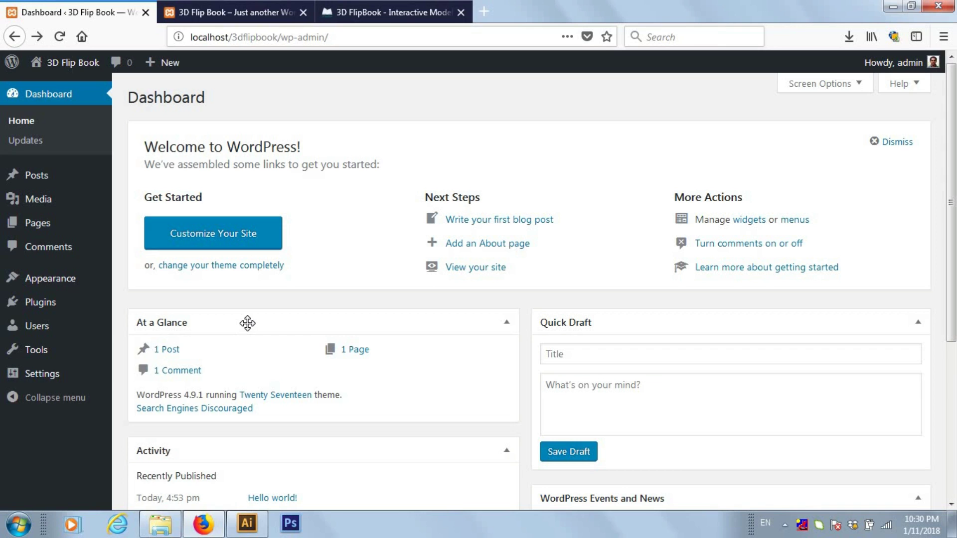
Review the installed plugins and open the form for uploading a new plugin as a zip file.
mouse_move(70, 283)
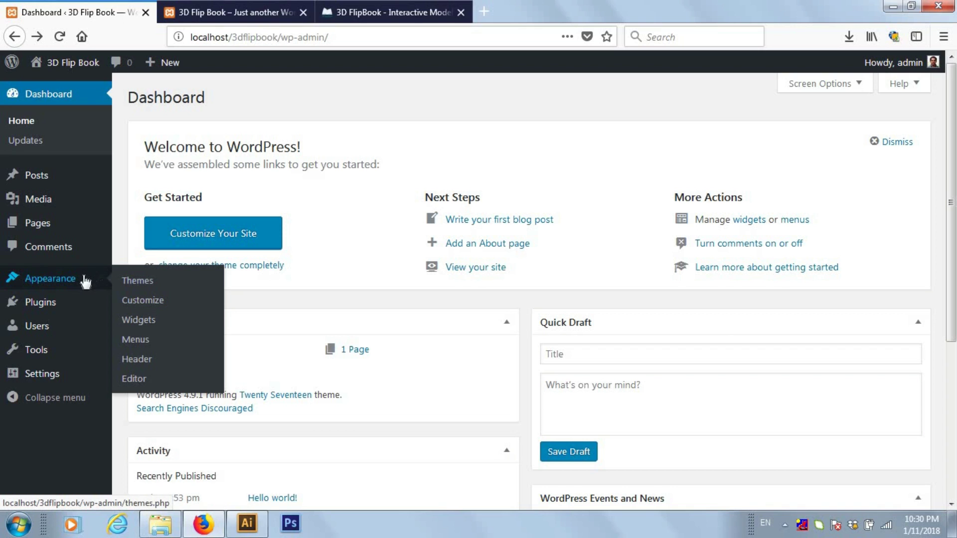
mouse_move(40, 314)
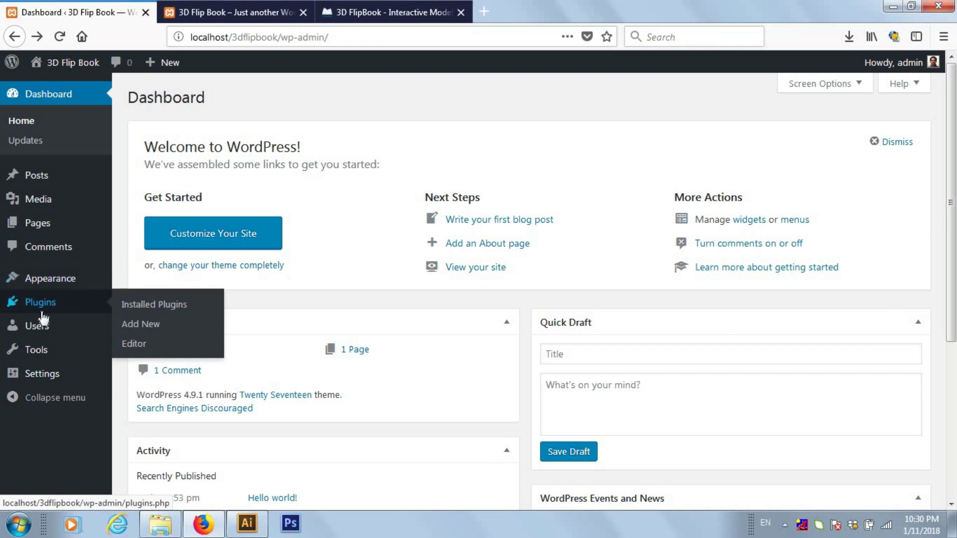
left_click(147, 309)
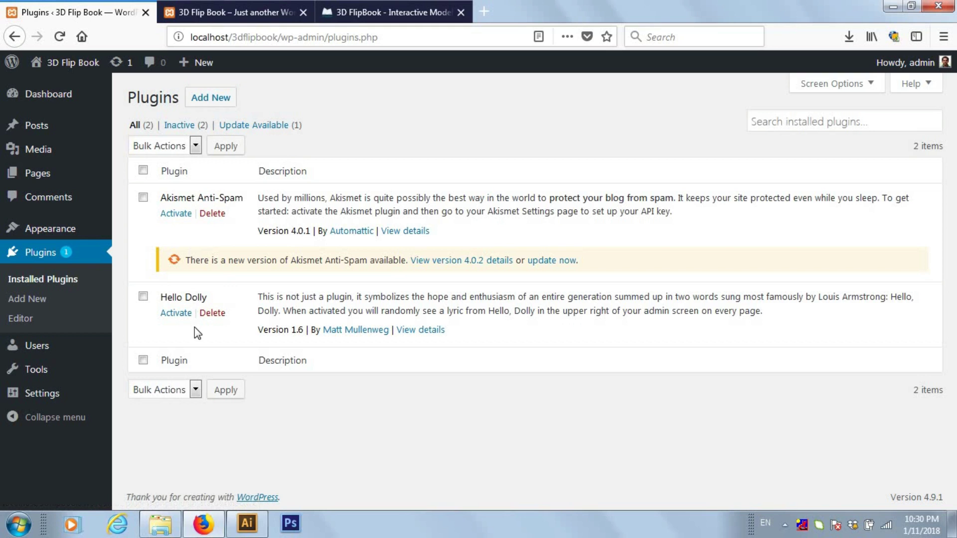
left_click(217, 99)
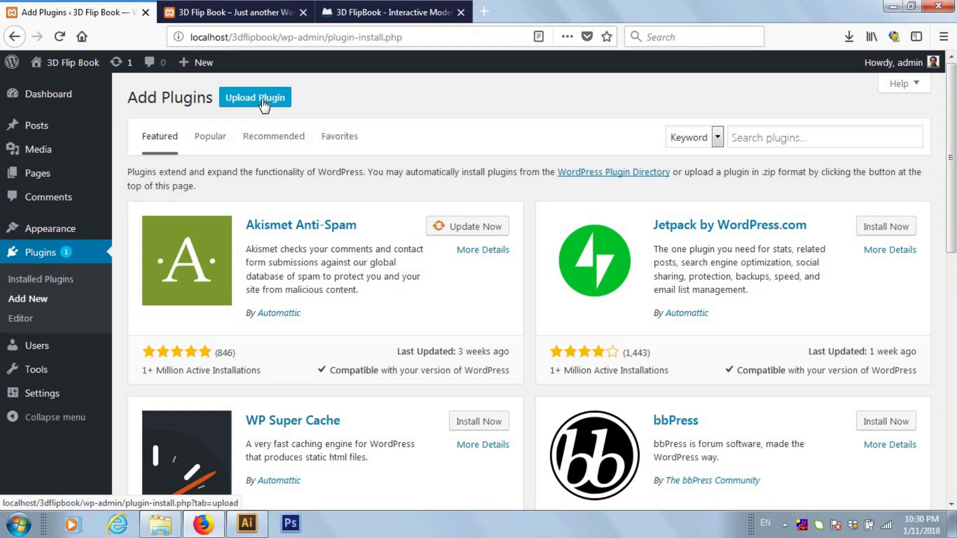
left_click(264, 106)
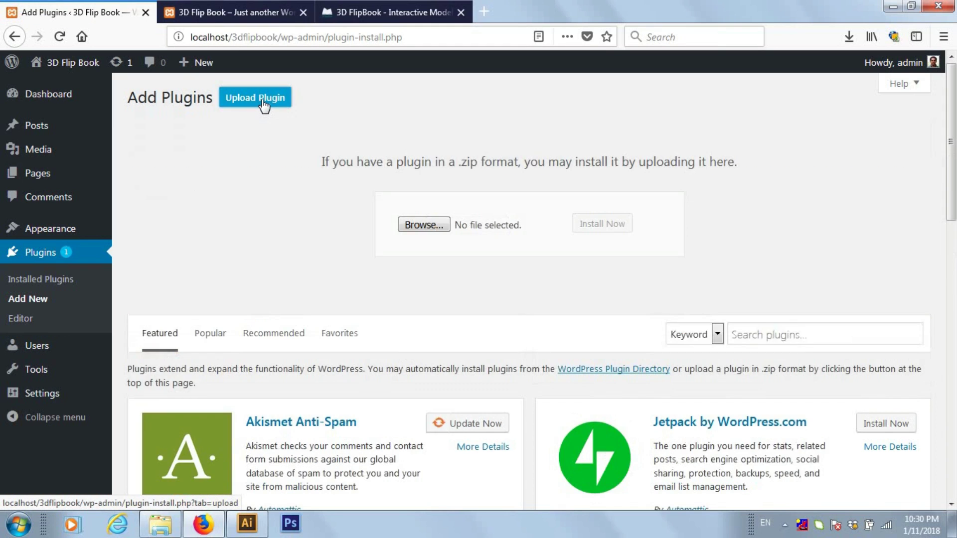
Install the plugin from interactive-3d-flipbook-powered-physics-engine.zip on the desktop and activate it.
left_click(422, 227)
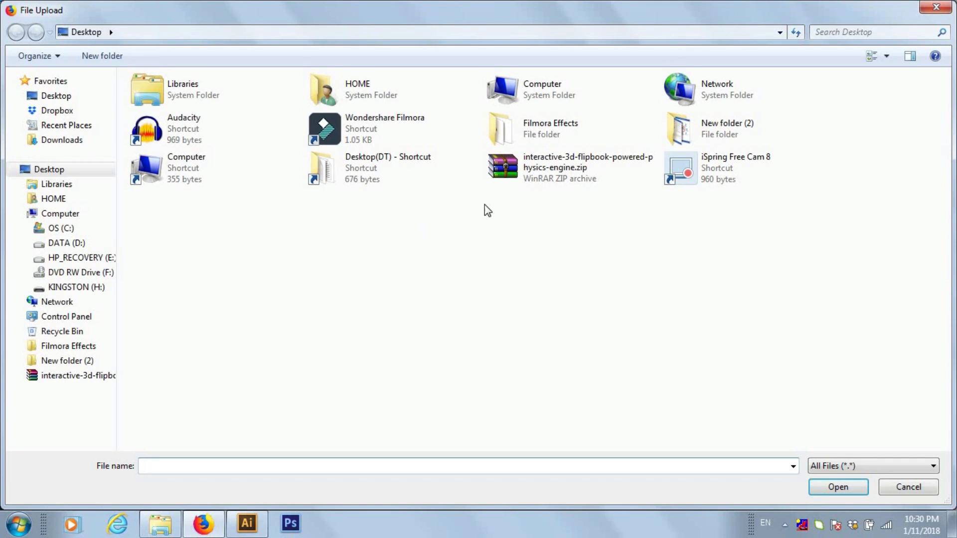
left_click(510, 172)
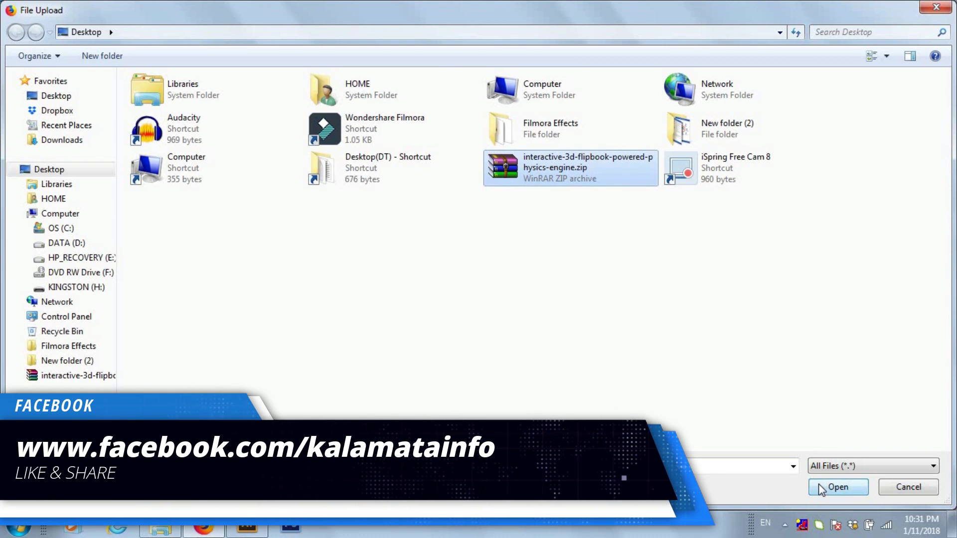
left_click(837, 487)
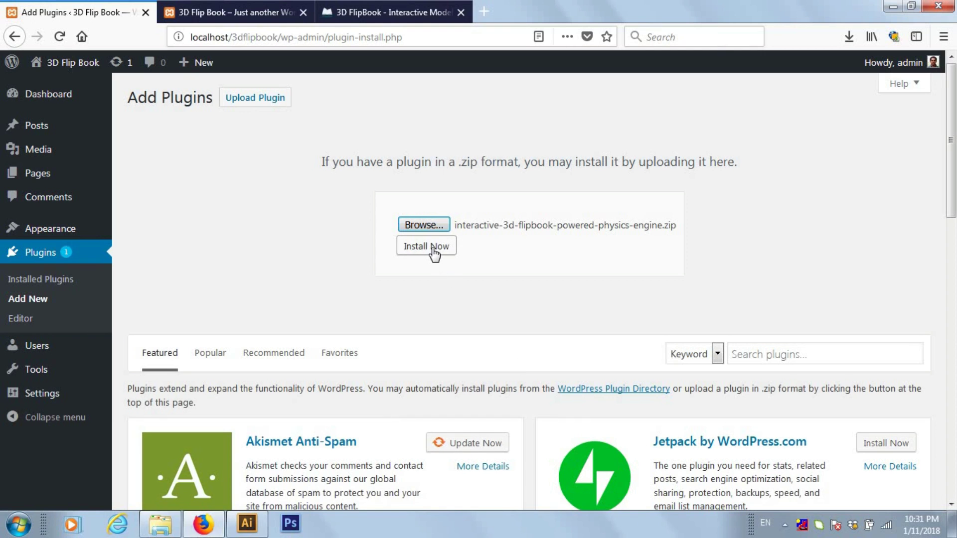
left_click(434, 252)
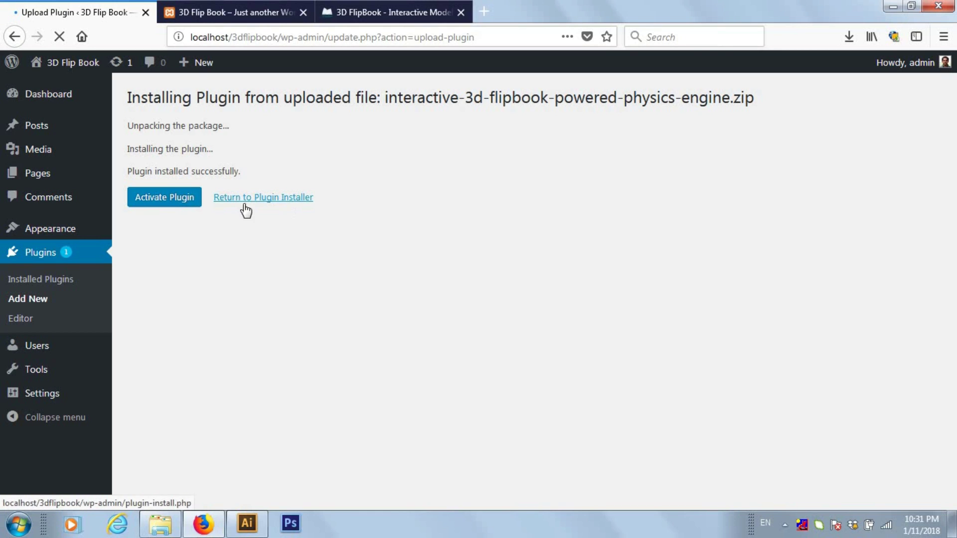
left_click(159, 198)
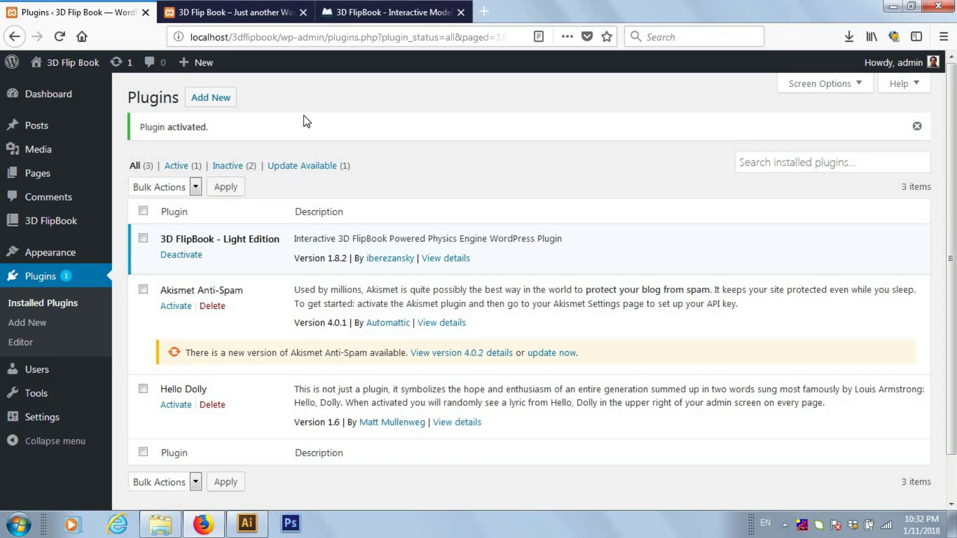
Reload the local site's front page to check it with the plugin active, and return to the plugins list.
left_click(249, 11)
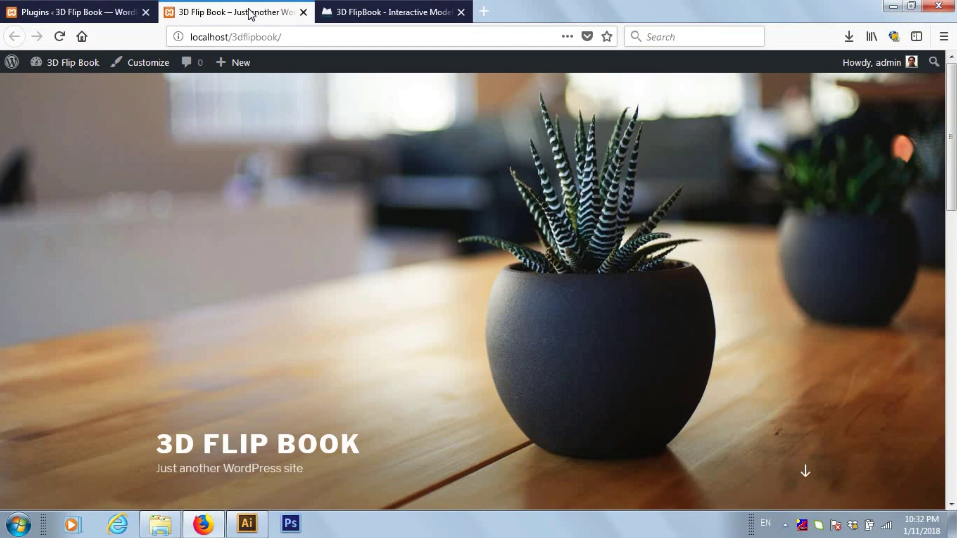
left_click(60, 37)
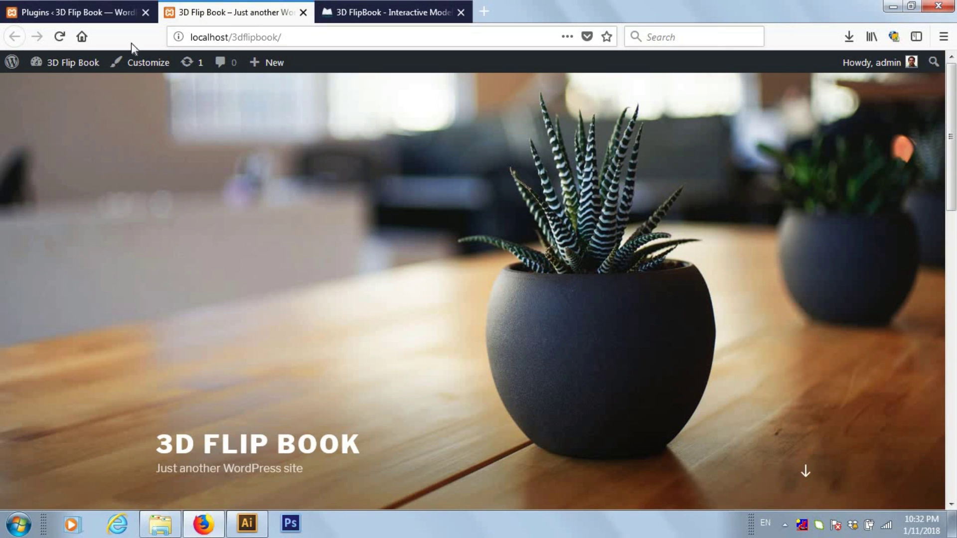
left_click(106, 12)
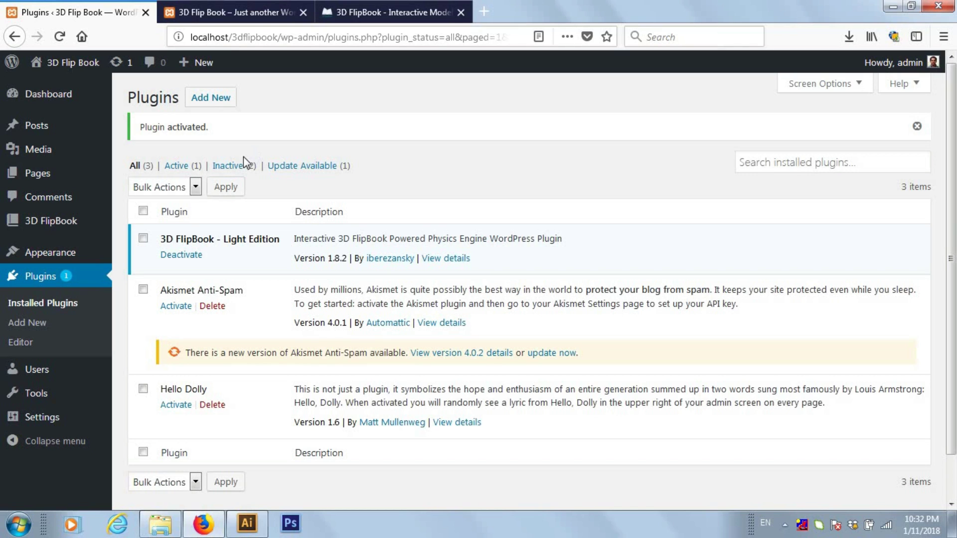
Create a new 3D FlipBook titled "3D Flip Book" with "Images, HTMLs files" as its source.
mouse_move(90, 238)
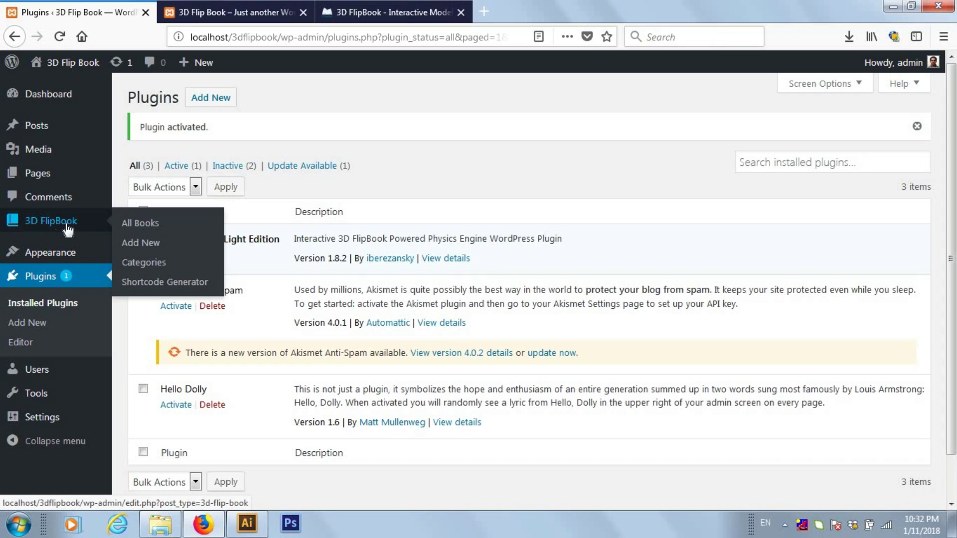
left_click(140, 228)
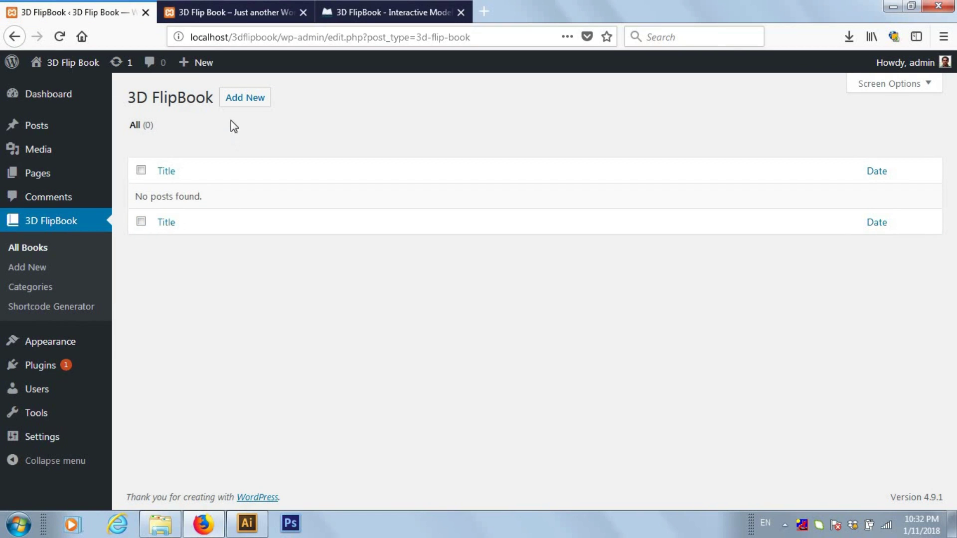
left_click(252, 106)
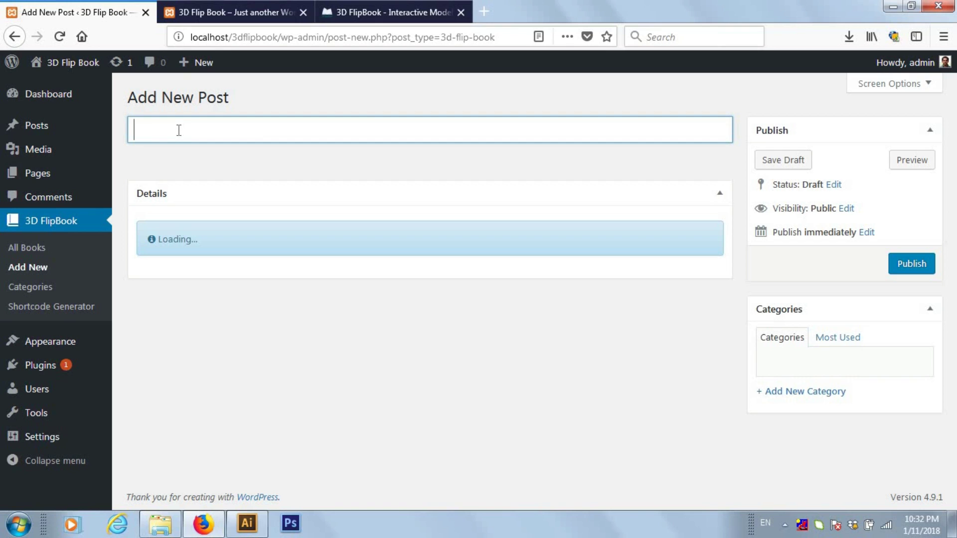
type("3D ")
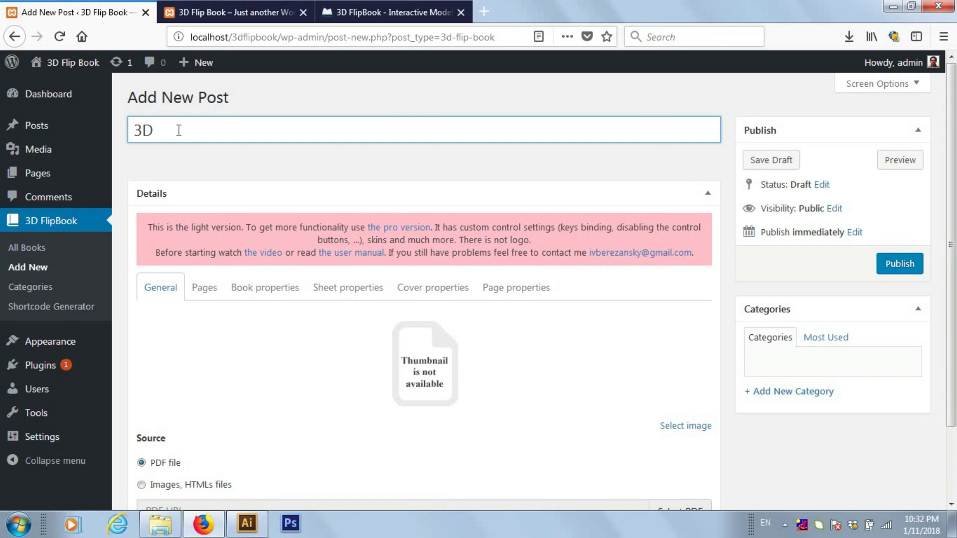
type("Flip Book")
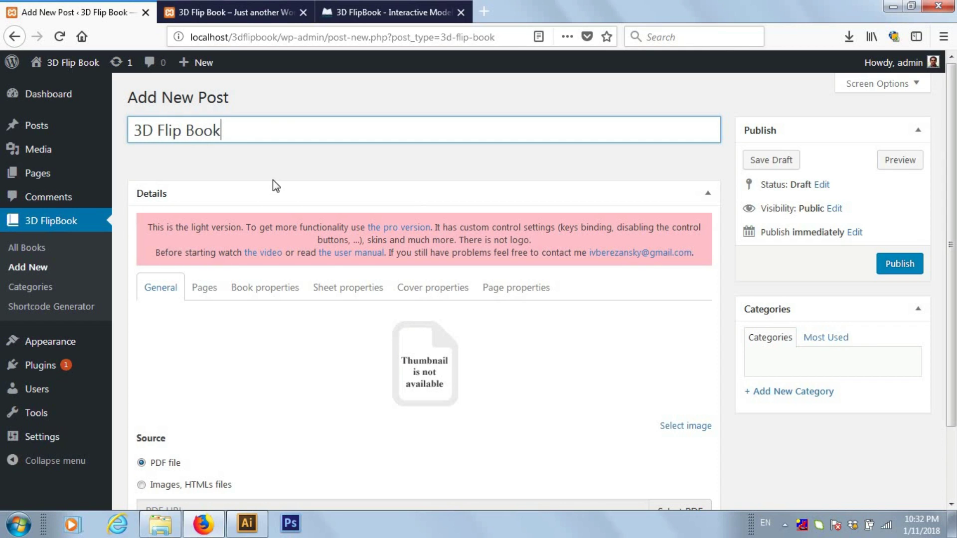
left_click(185, 329)
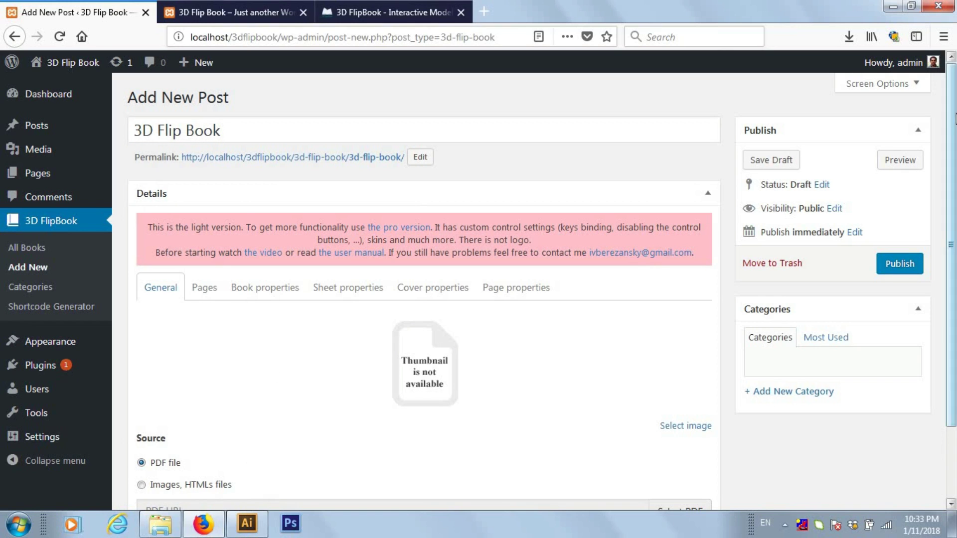
left_click_drag(952, 112, 953, 116)
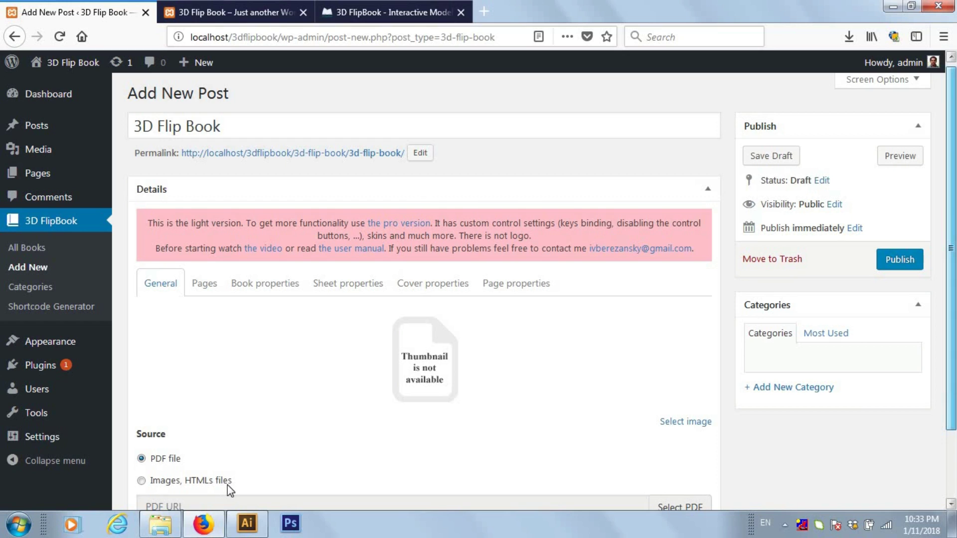
left_click(142, 481)
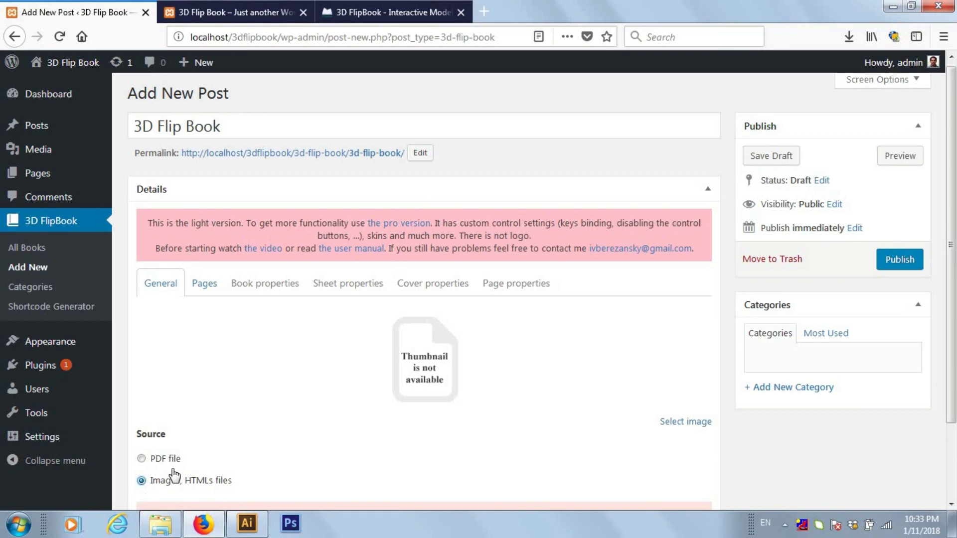
Upload Page1.jpg through Page10.jpg from New folder (2) and add them to the flip book as image pages.
left_click(204, 289)
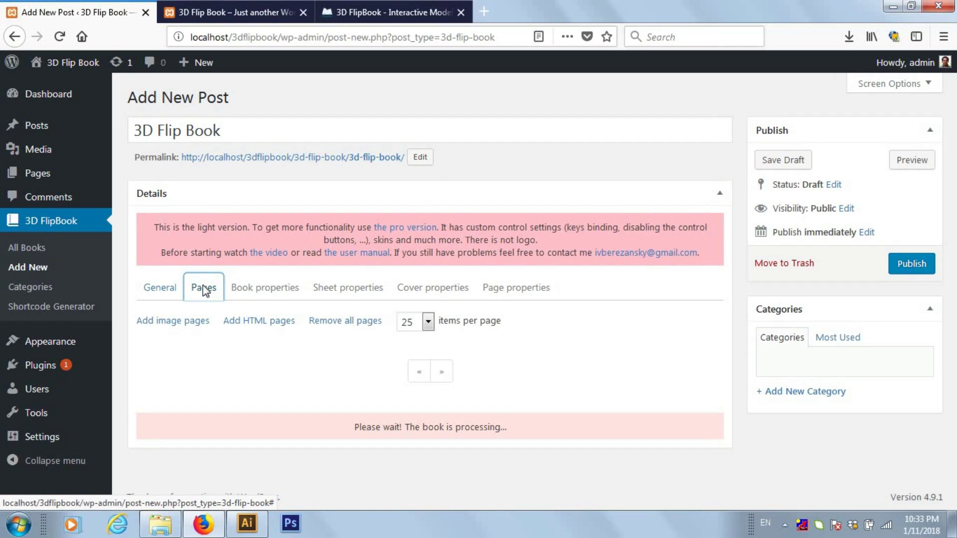
left_click(175, 324)
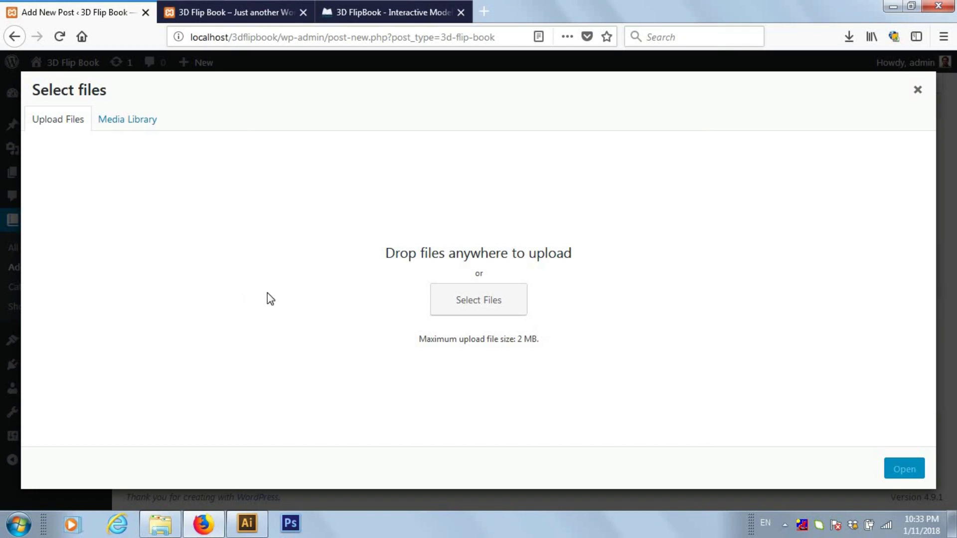
left_click(472, 306)
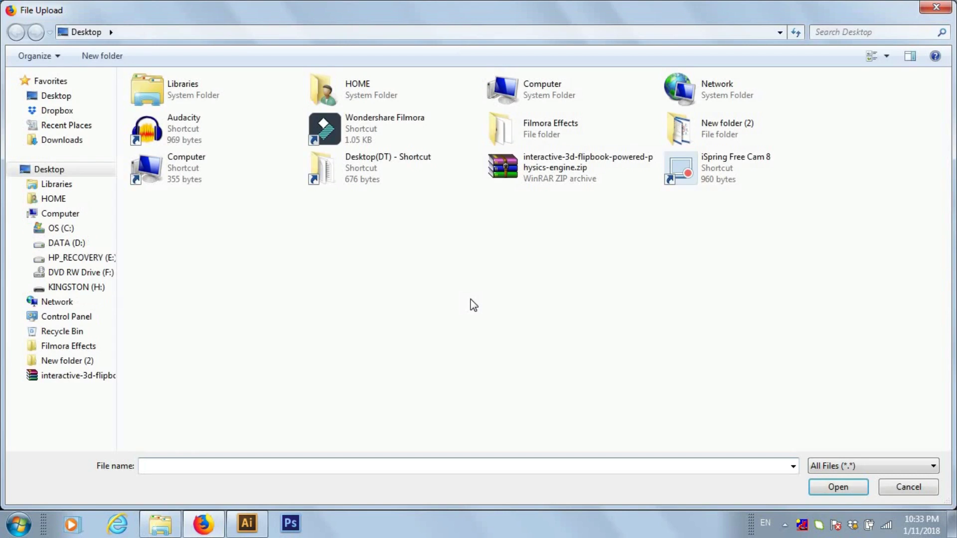
left_click(710, 134)
double_click(707, 131)
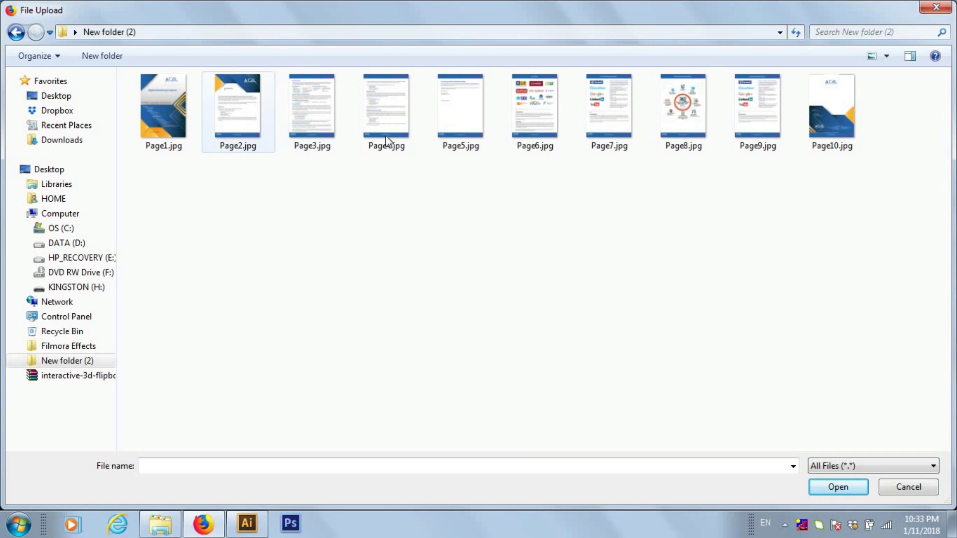
left_click(167, 110)
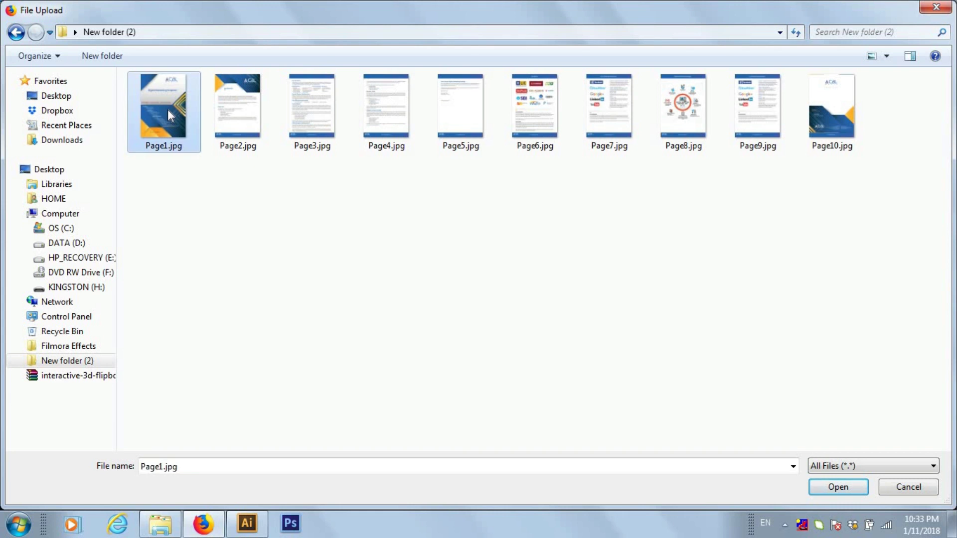
left_click(843, 95, "shift")
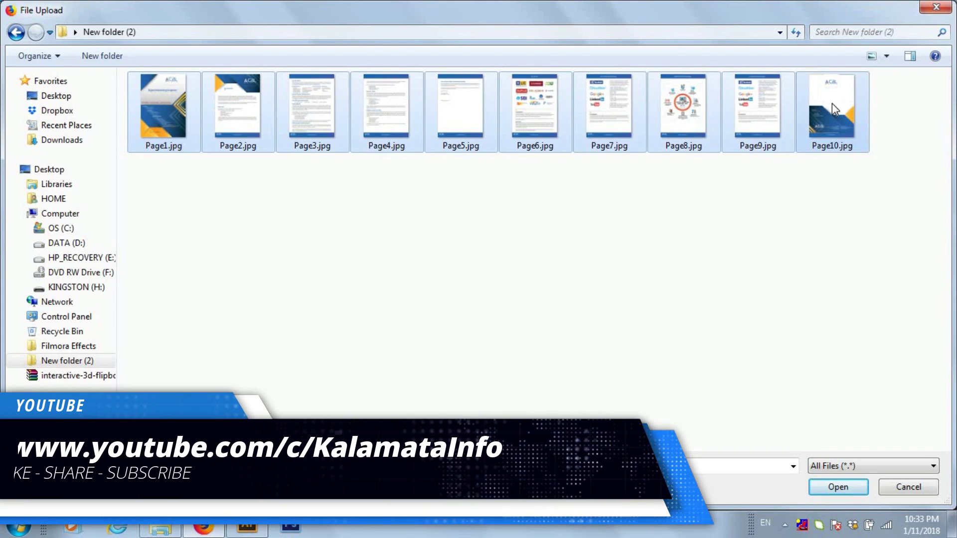
left_click(822, 485)
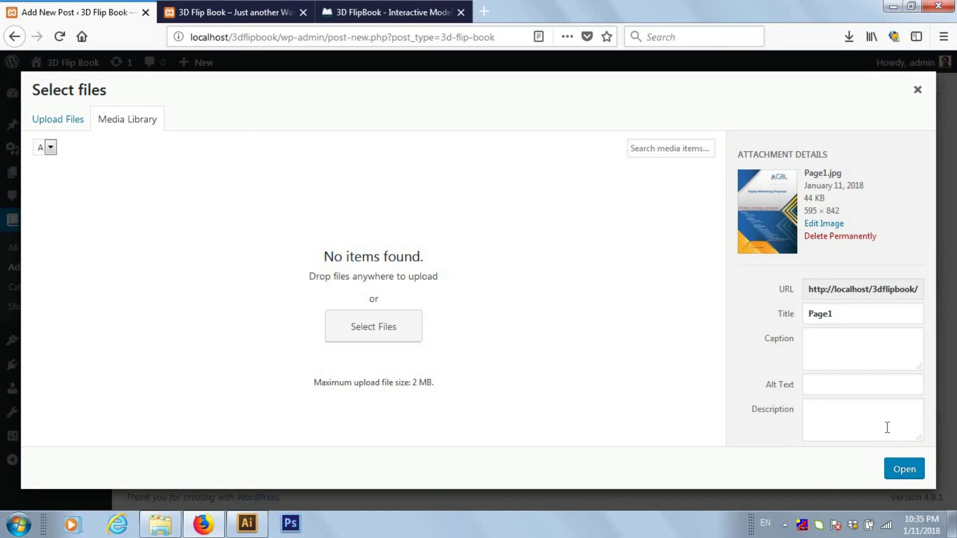
left_click(904, 471)
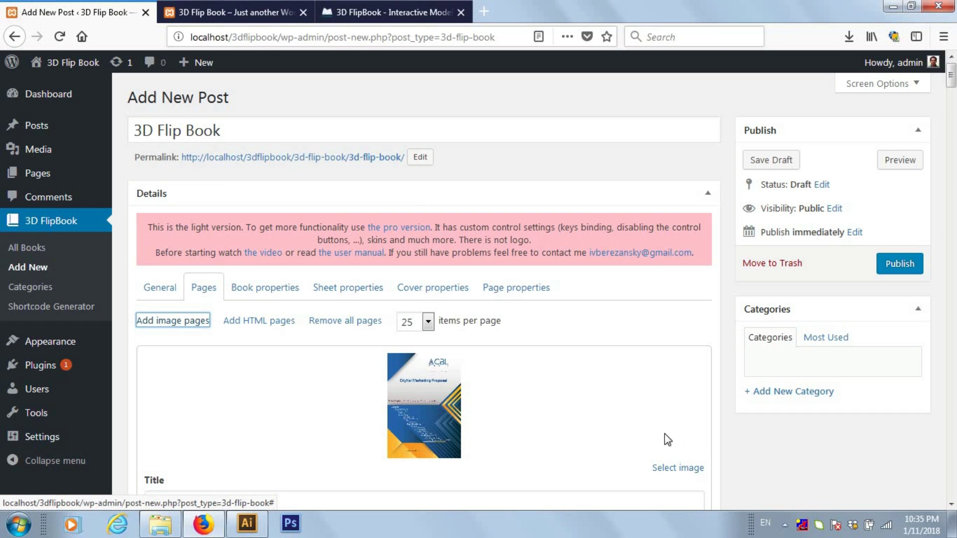
Upload Page1.jpg as the image for the book's first page and publish the flip book.
left_click(667, 469)
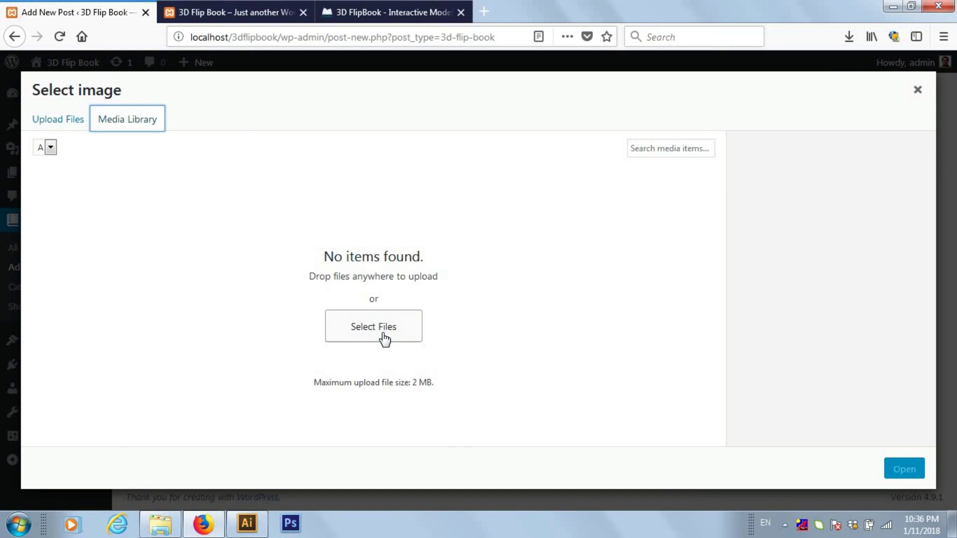
left_click(384, 335)
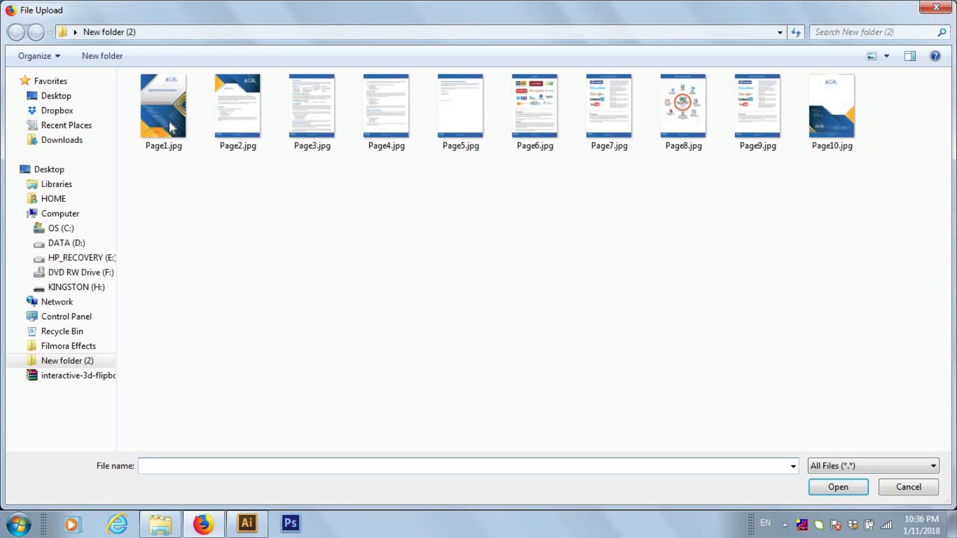
left_click(168, 119)
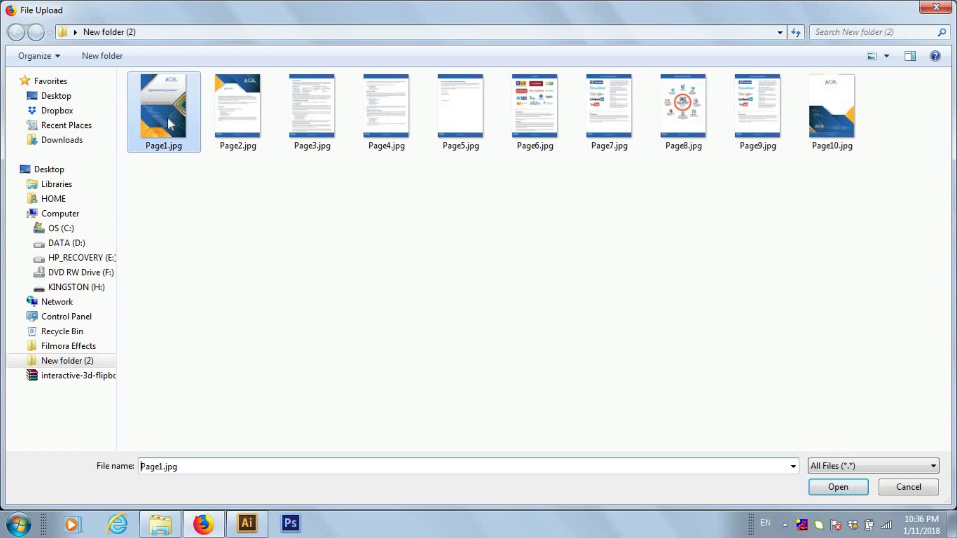
left_click(835, 490)
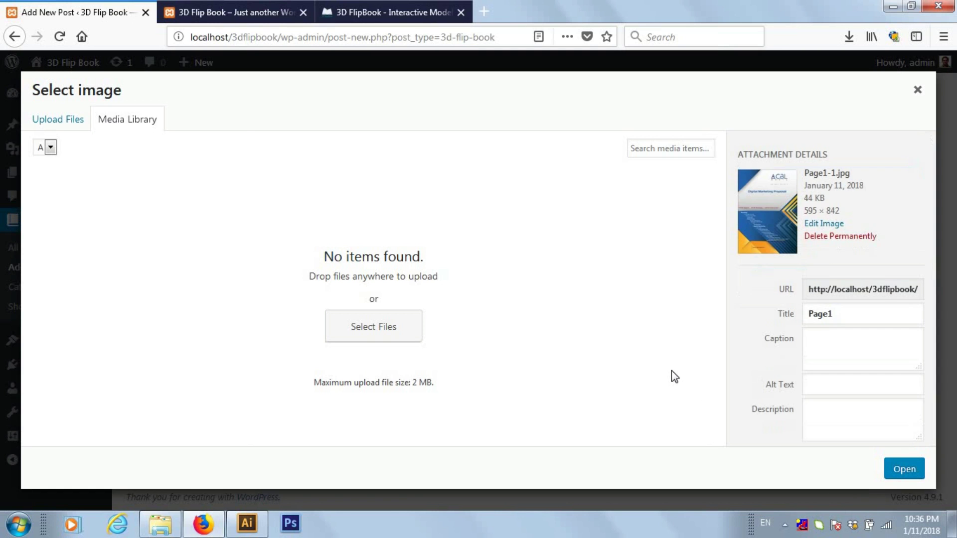
left_click(898, 466)
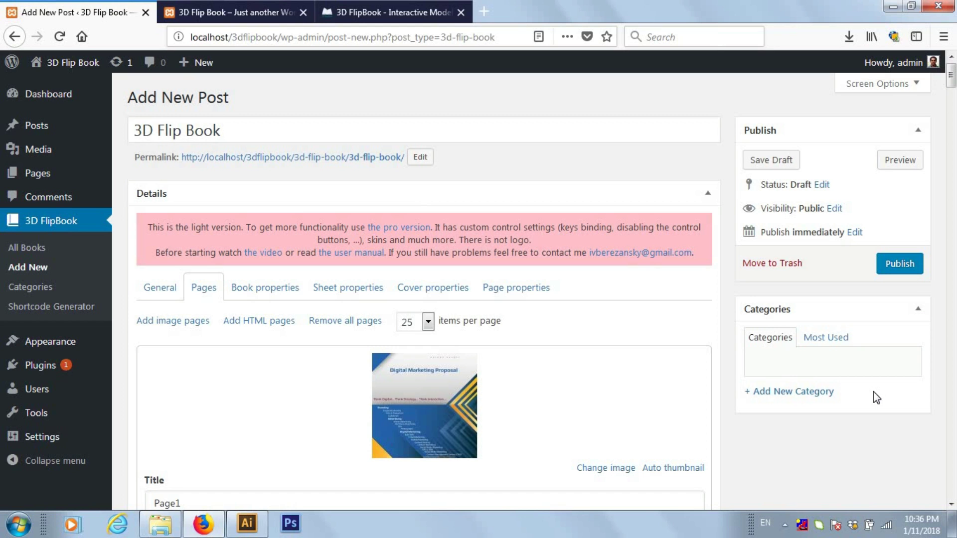
left_click(900, 264)
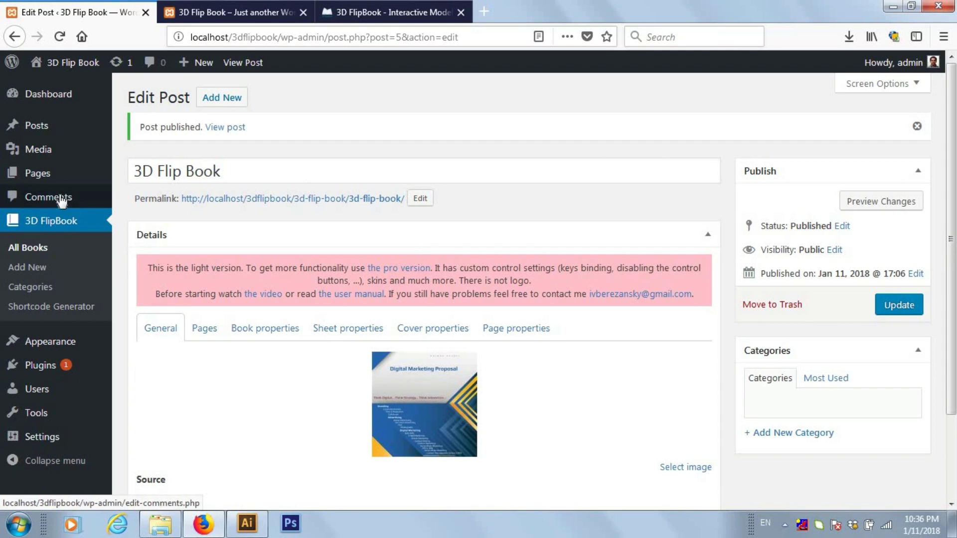
Create a new WordPress page titled "3D Flip Book".
mouse_move(53, 185)
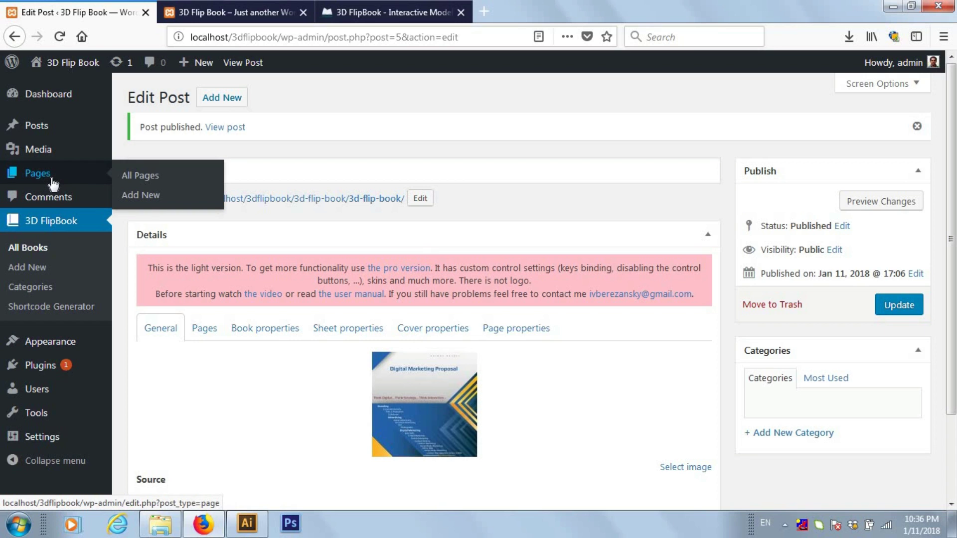
left_click(54, 183)
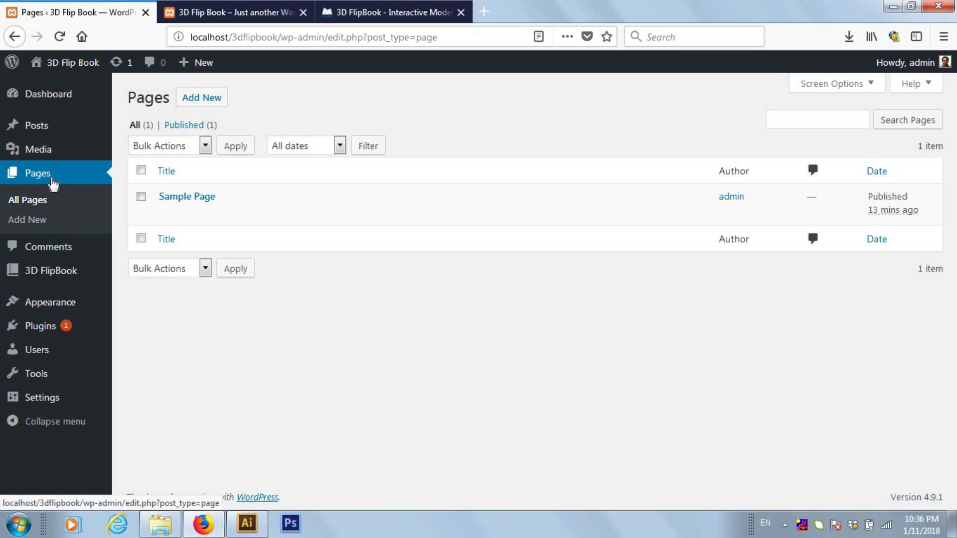
mouse_move(297, 190)
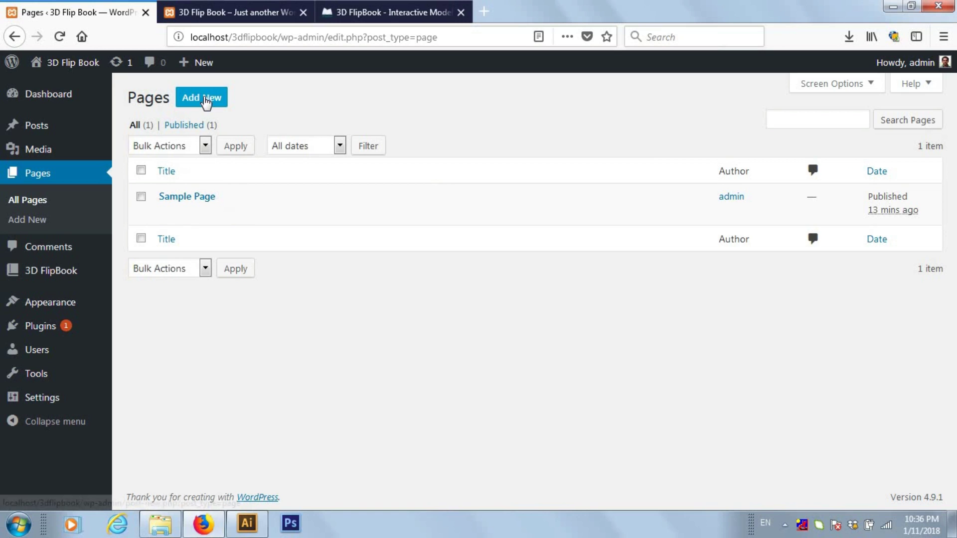
left_click(204, 99)
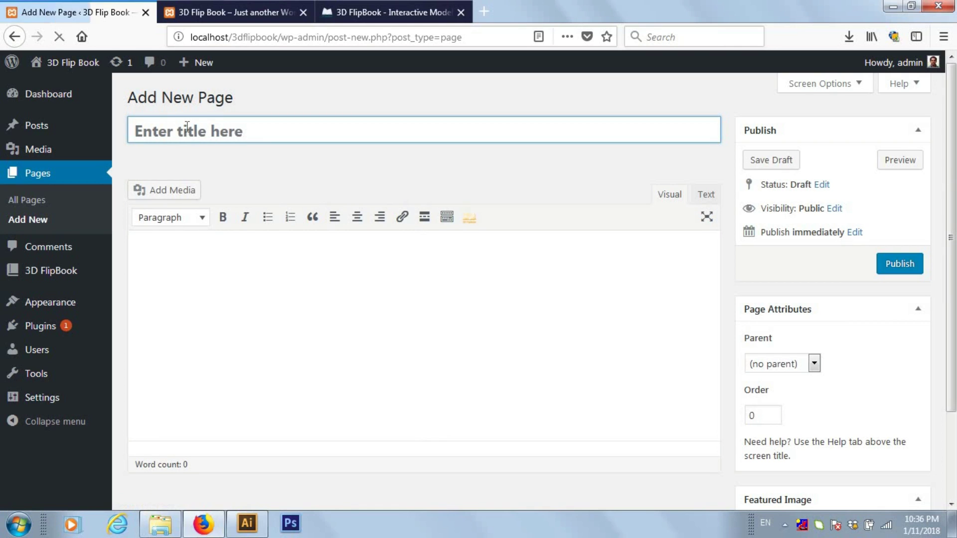
type("3")
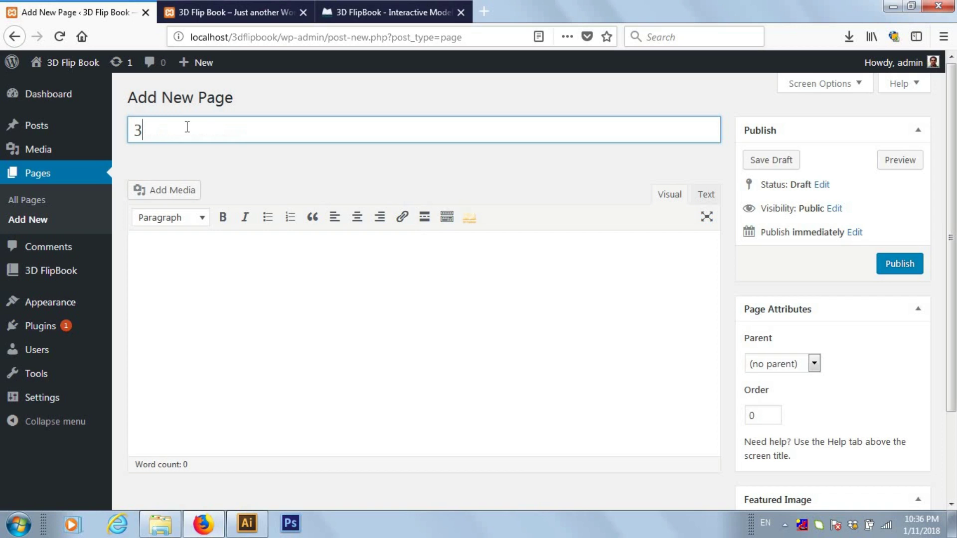
type("D Flip Book")
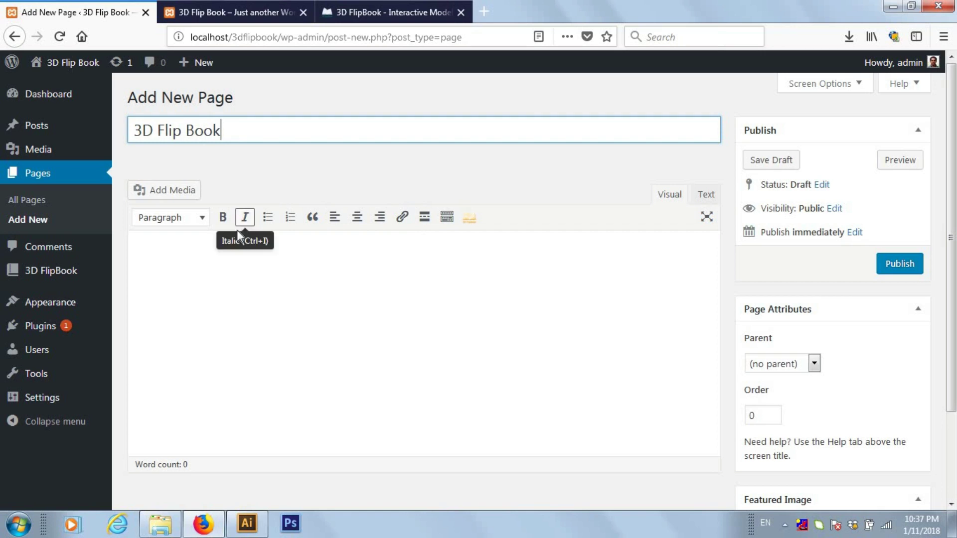
Insert the prebuilt "3D Flip Book" into the page body with the Fullscreen view mode, and publish the page.
left_click(174, 249)
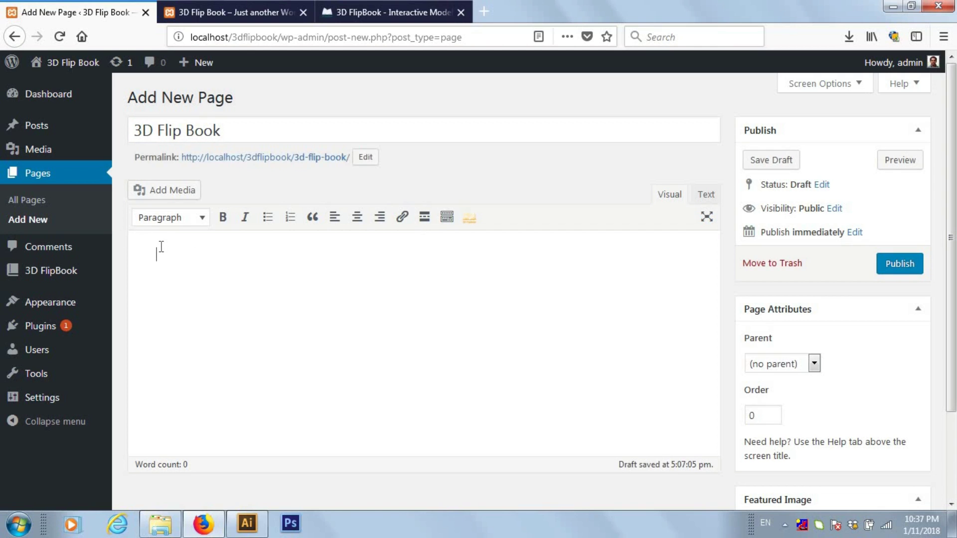
left_click(469, 219)
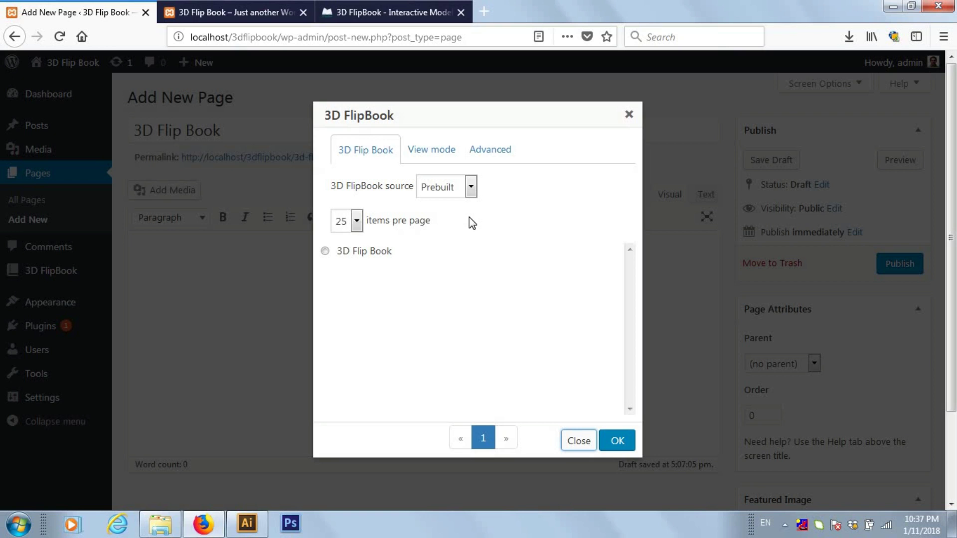
left_click(325, 252)
left_click(441, 152)
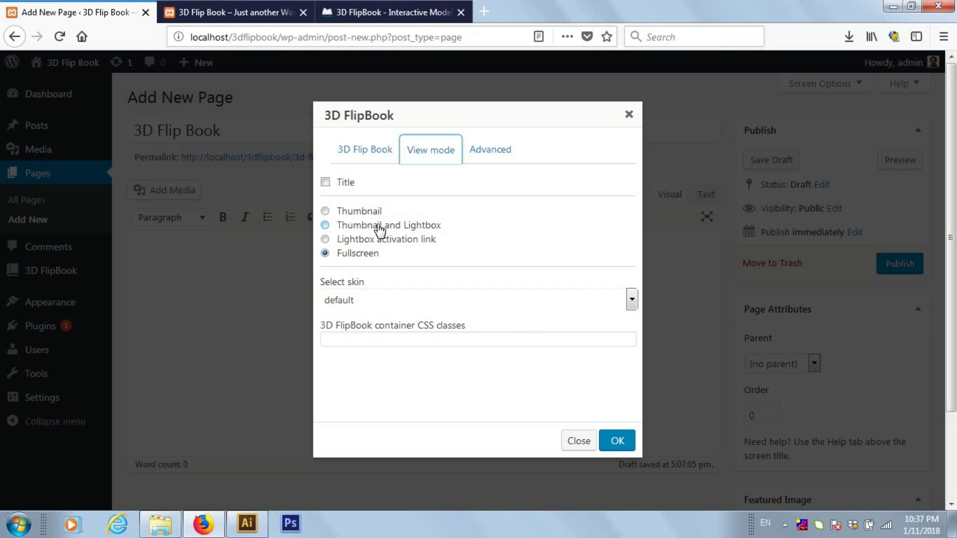
left_click(617, 441)
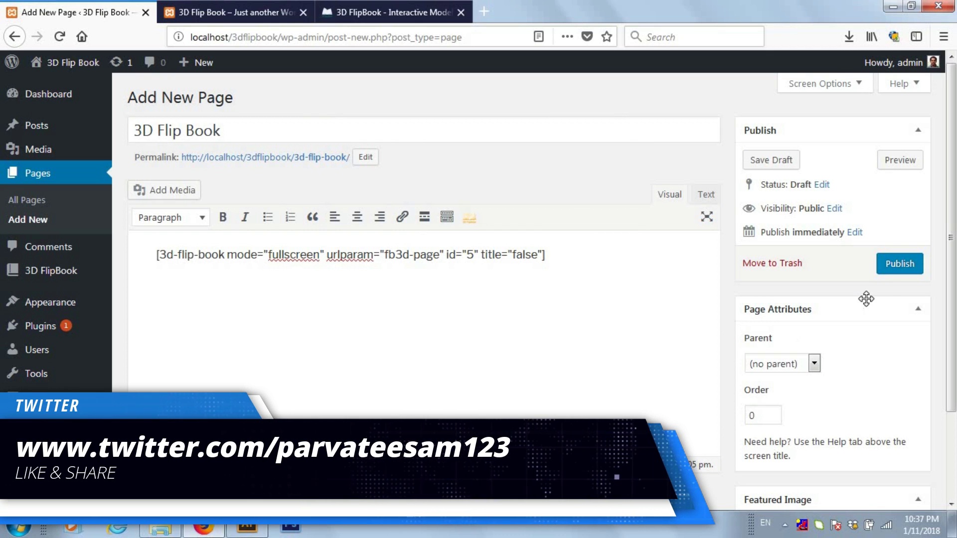
left_click(897, 269)
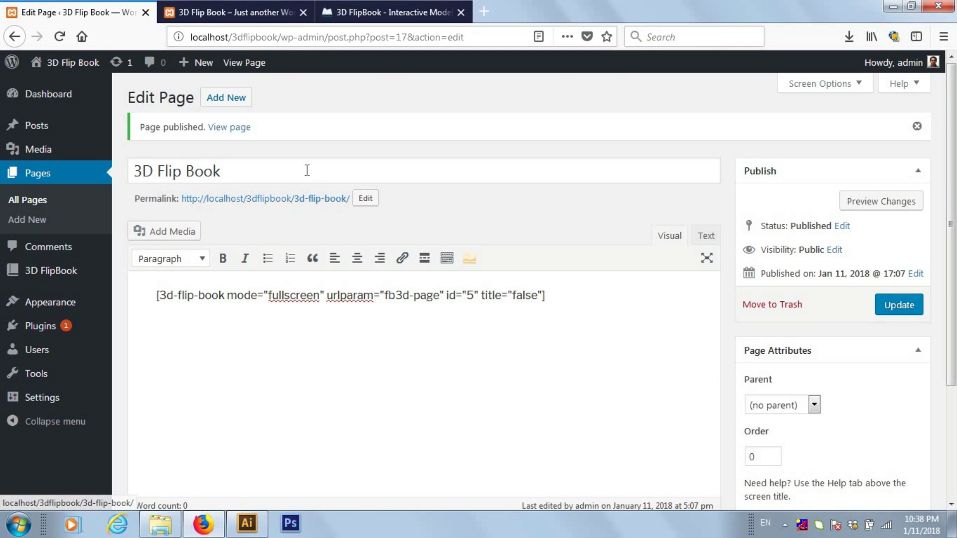
Open the published page in a new browser tab and switch to it.
right_click(238, 135)
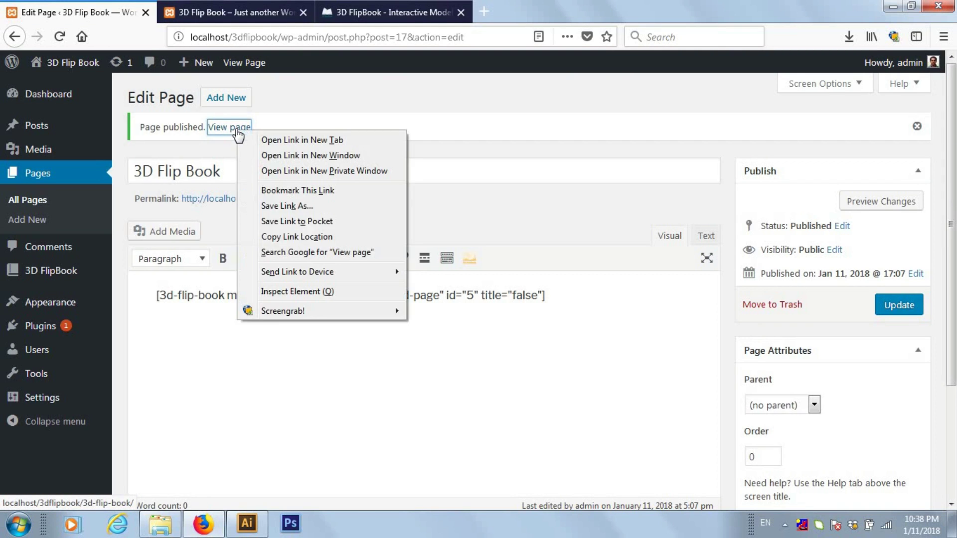
left_click(287, 141)
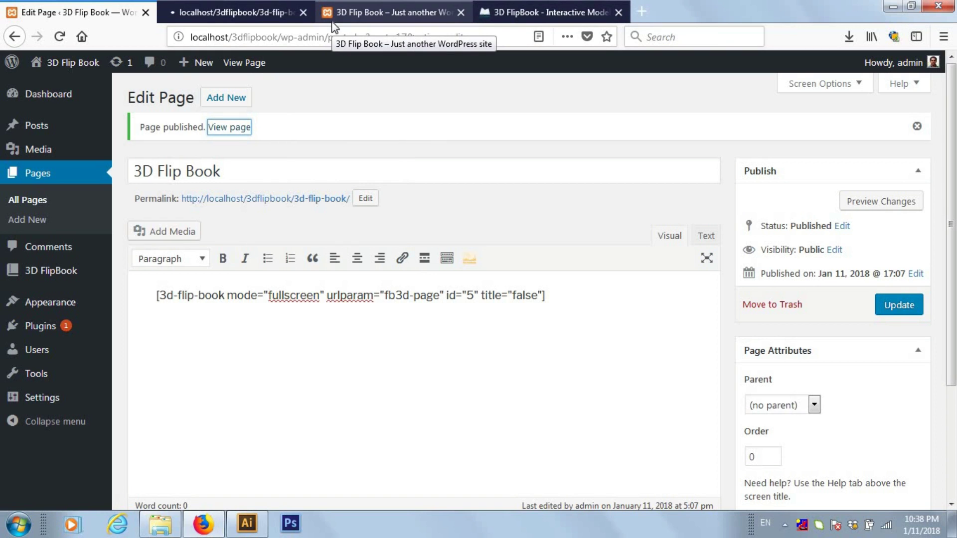
left_click(241, 12)
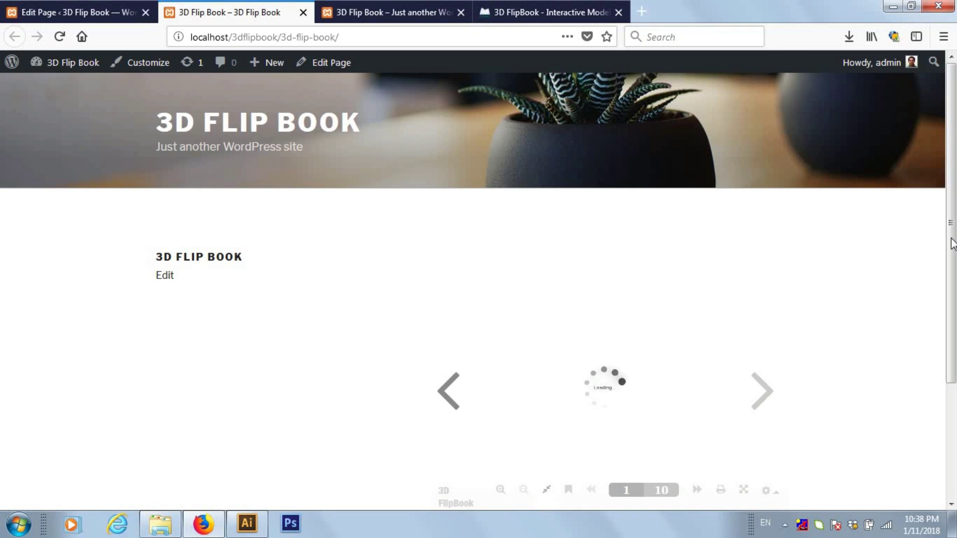
Flip through the embedded book from the cover to the last page, and turn back one spread.
left_click_drag(952, 245, 954, 315)
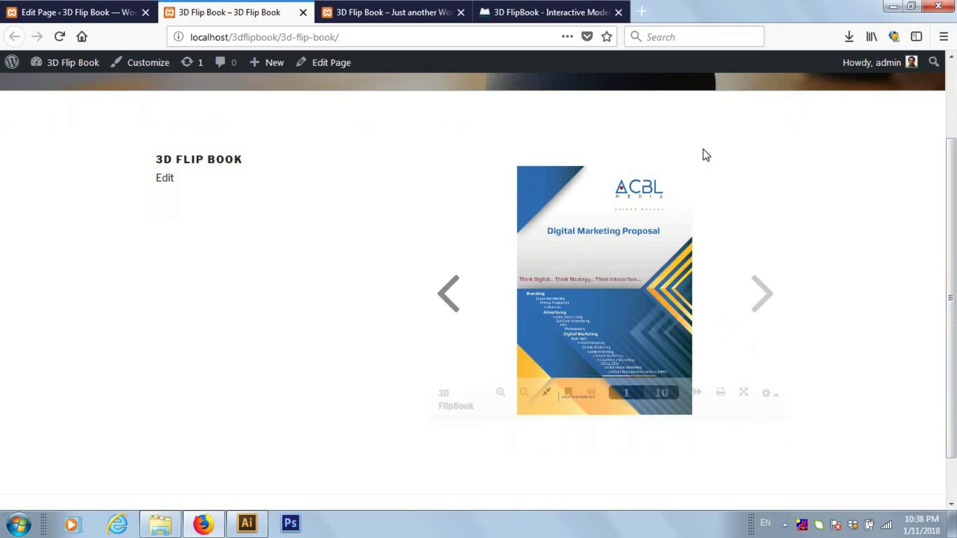
left_click(762, 294)
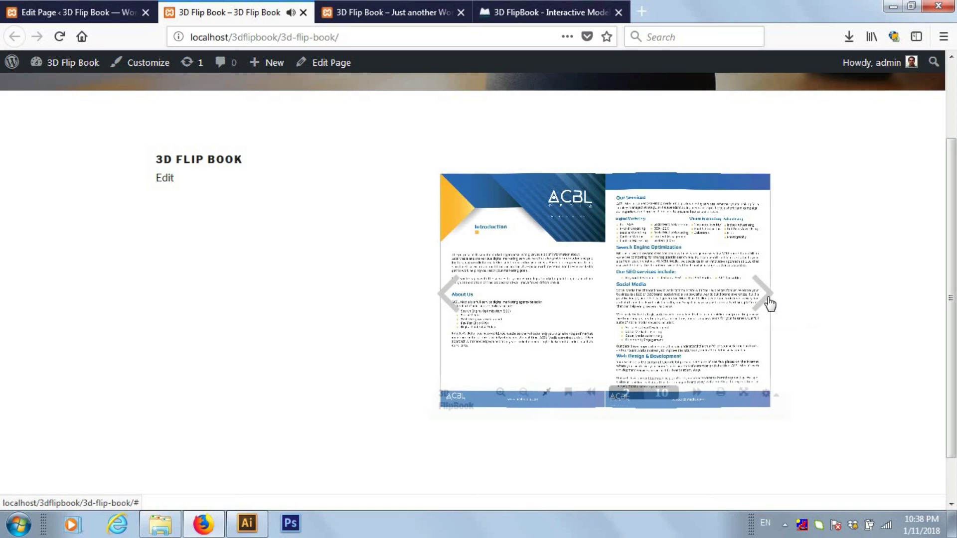
left_click(768, 299)
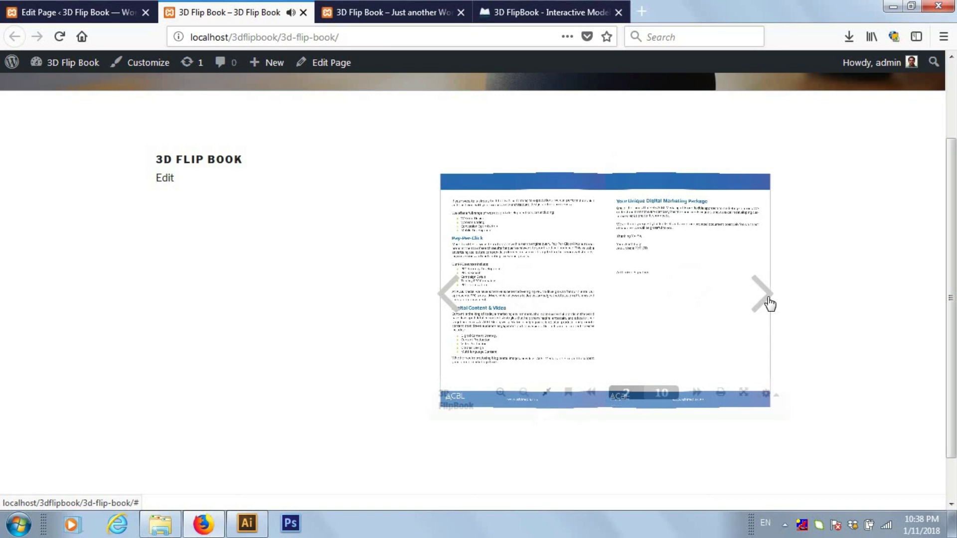
left_click(767, 299)
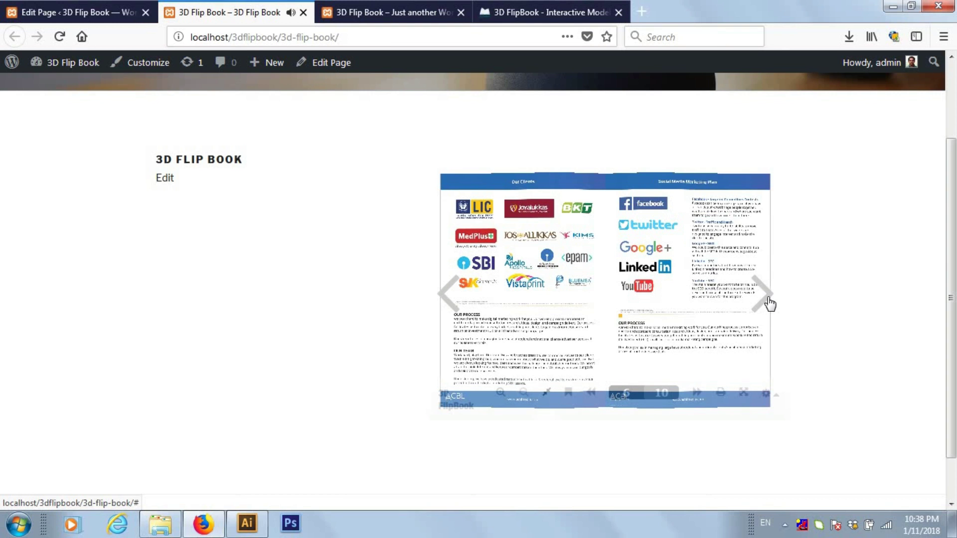
left_click(768, 299)
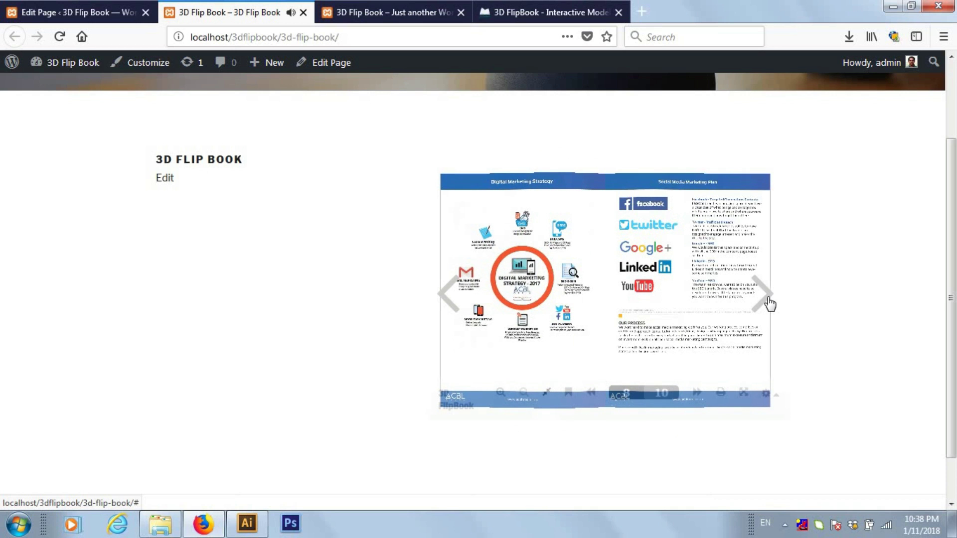
left_click(768, 300)
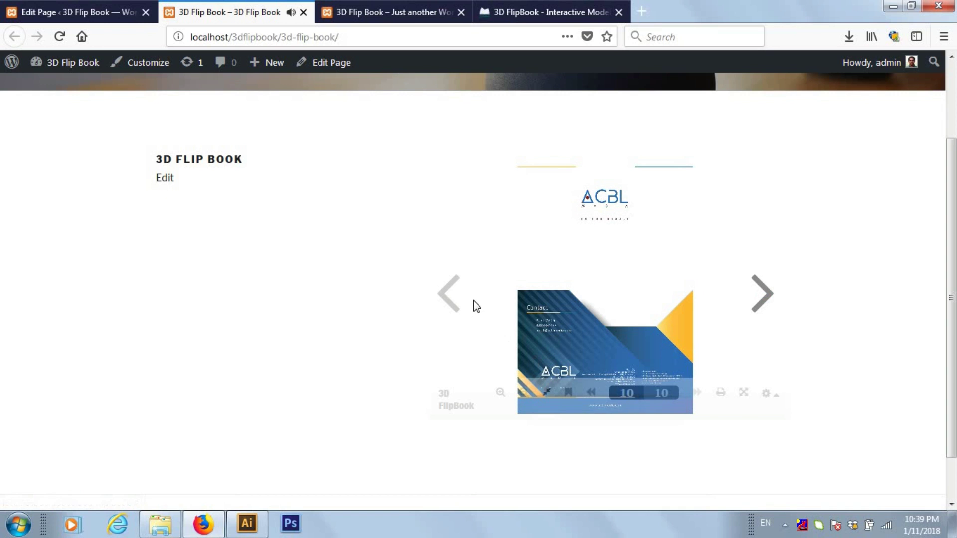
left_click(446, 299)
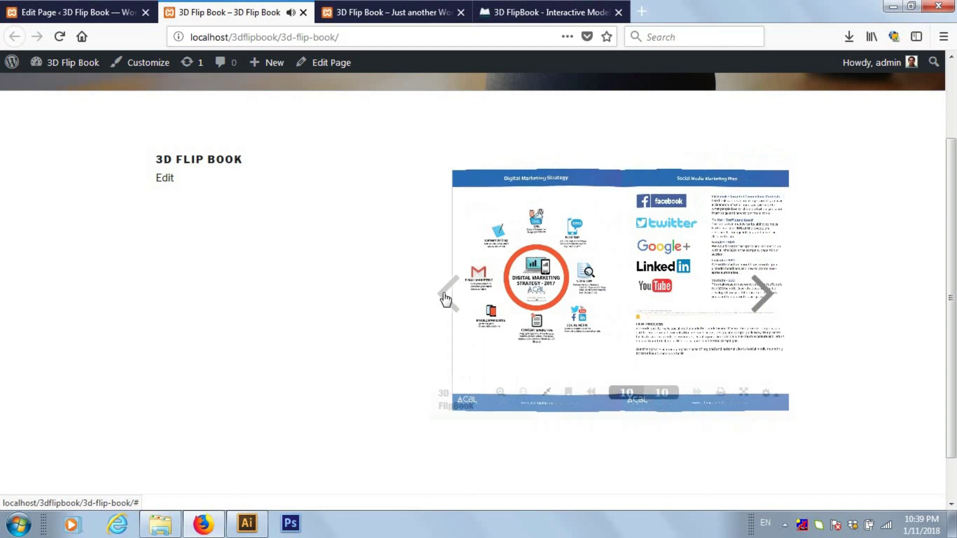
Turn the embedded flip book back to page 4 and zoom in on that spread three times.
left_click(445, 299)
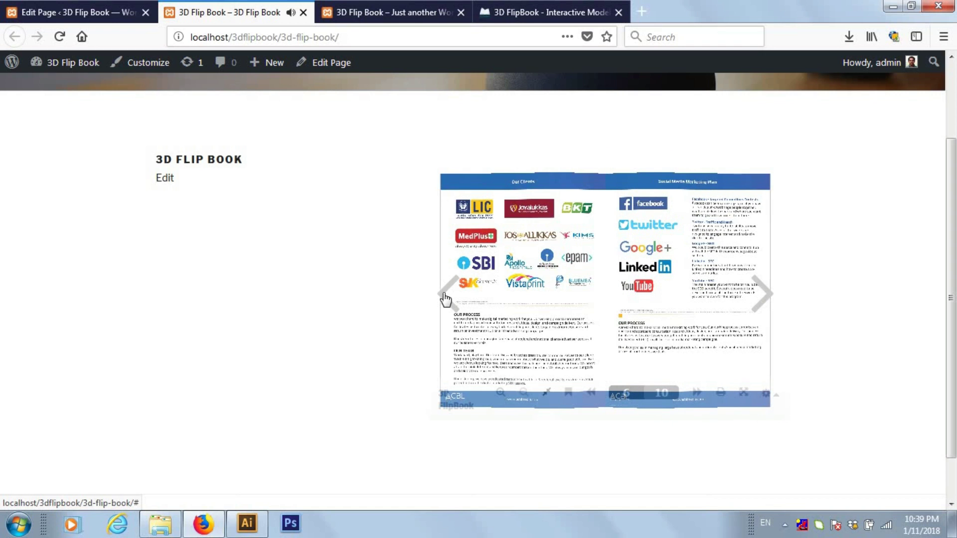
left_click(446, 299)
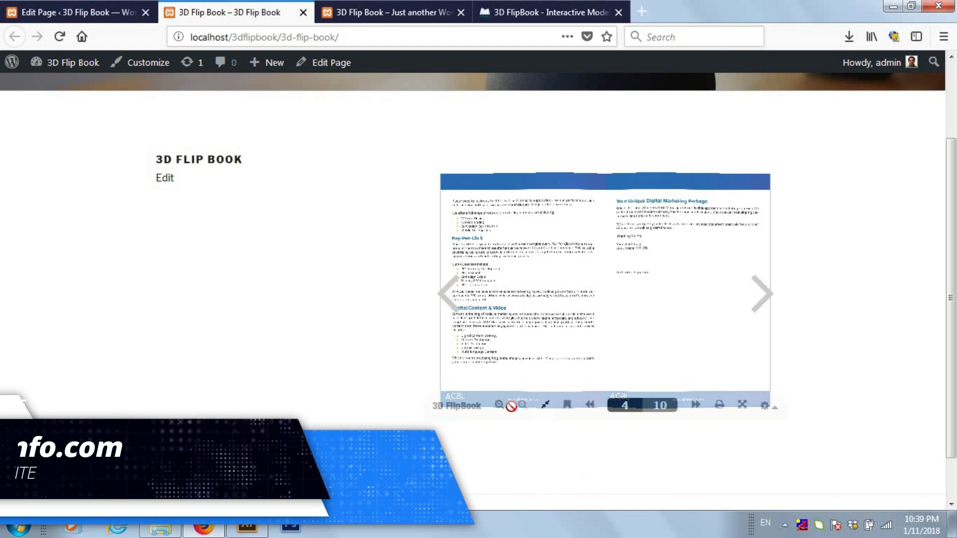
left_click(499, 406)
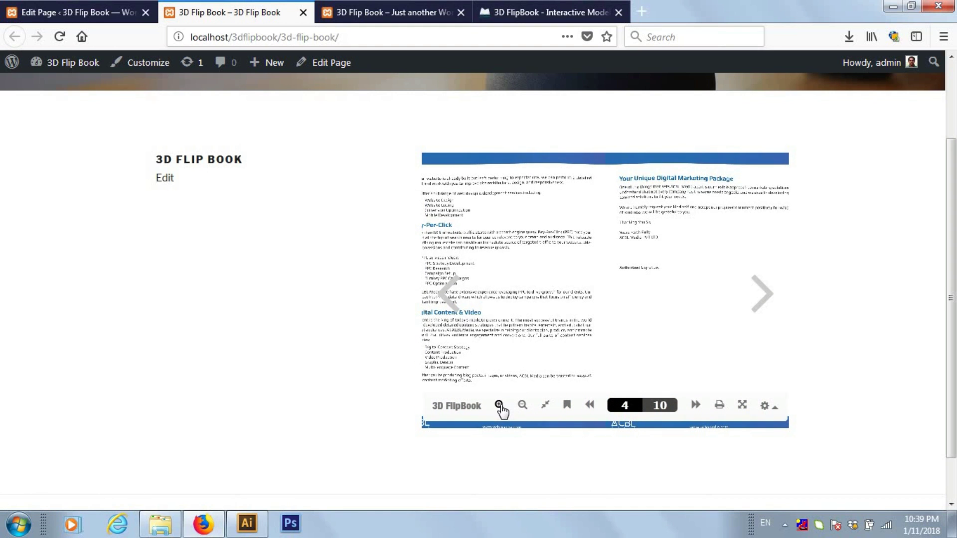
left_click(499, 407)
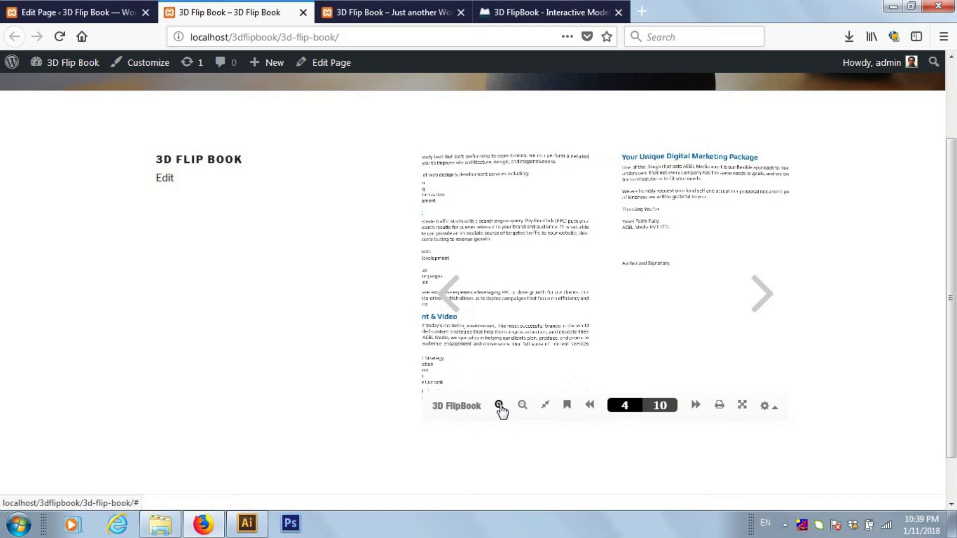
left_click(499, 406)
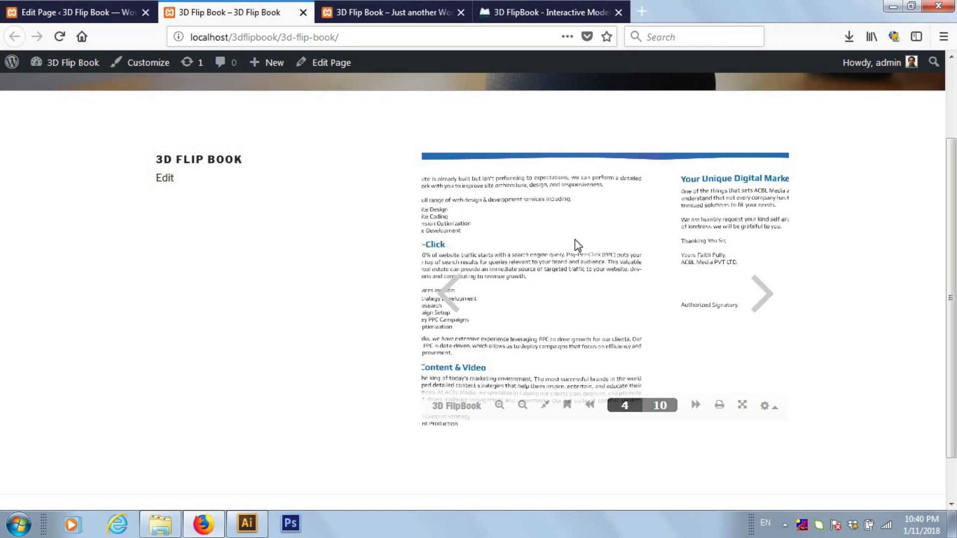
Zoom the flip book back out to the full spread and turn forward to page 6.
left_click(522, 405)
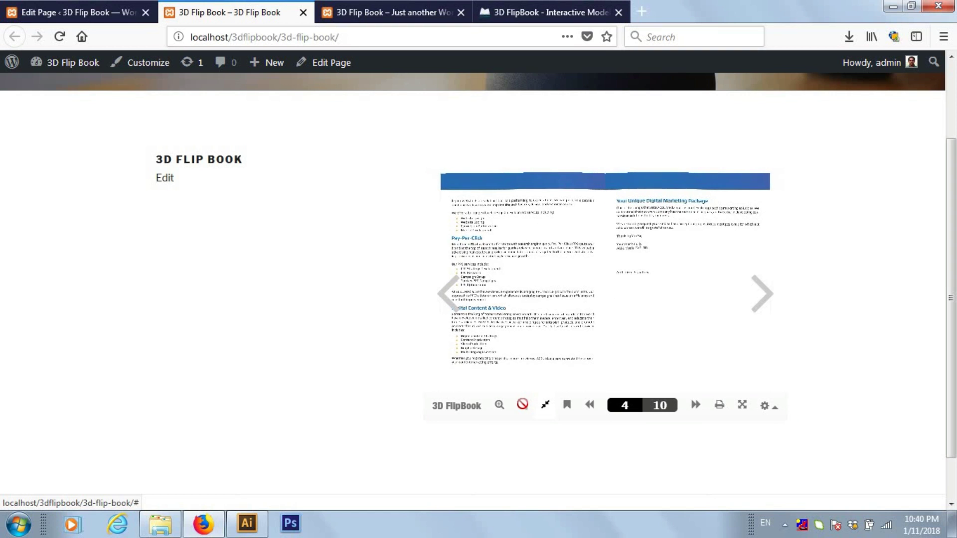
left_click(769, 298)
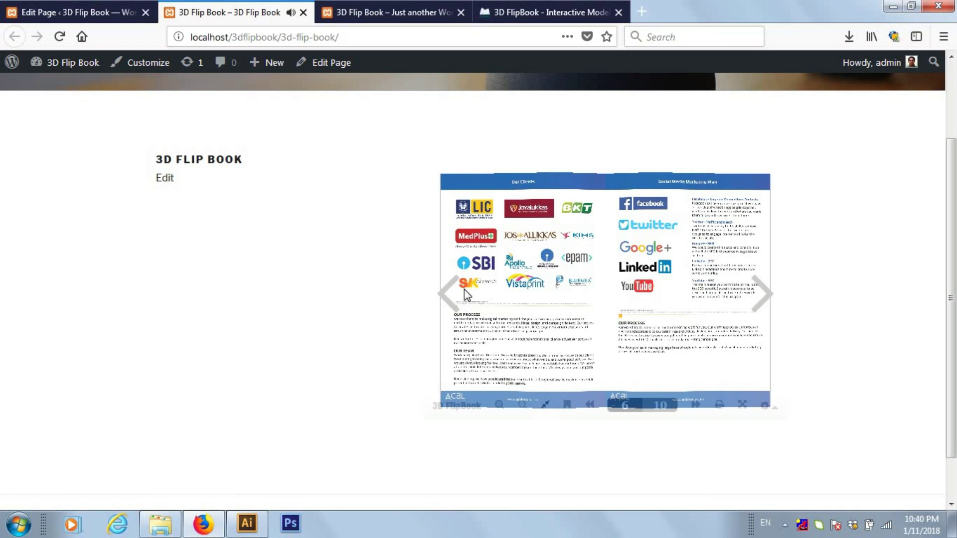
left_click_drag(952, 208, 954, 132)
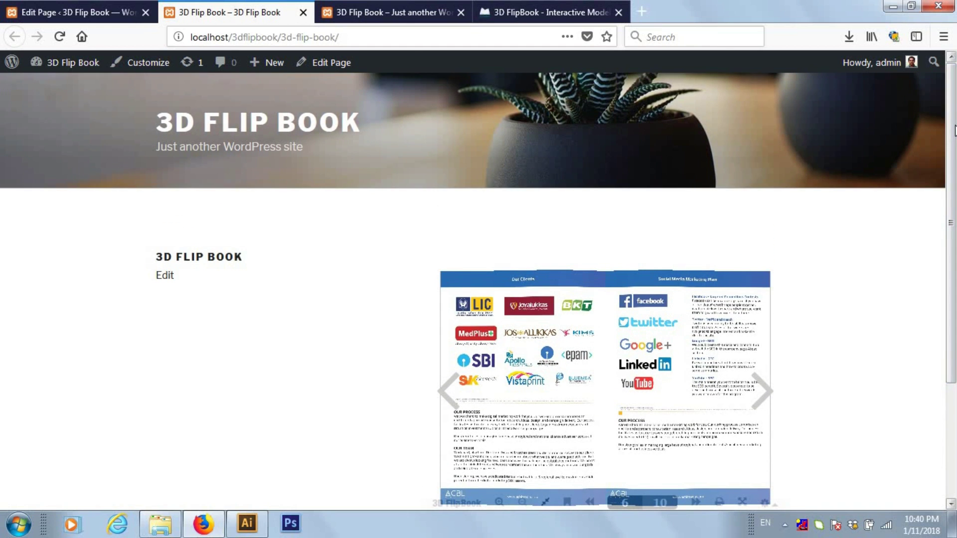